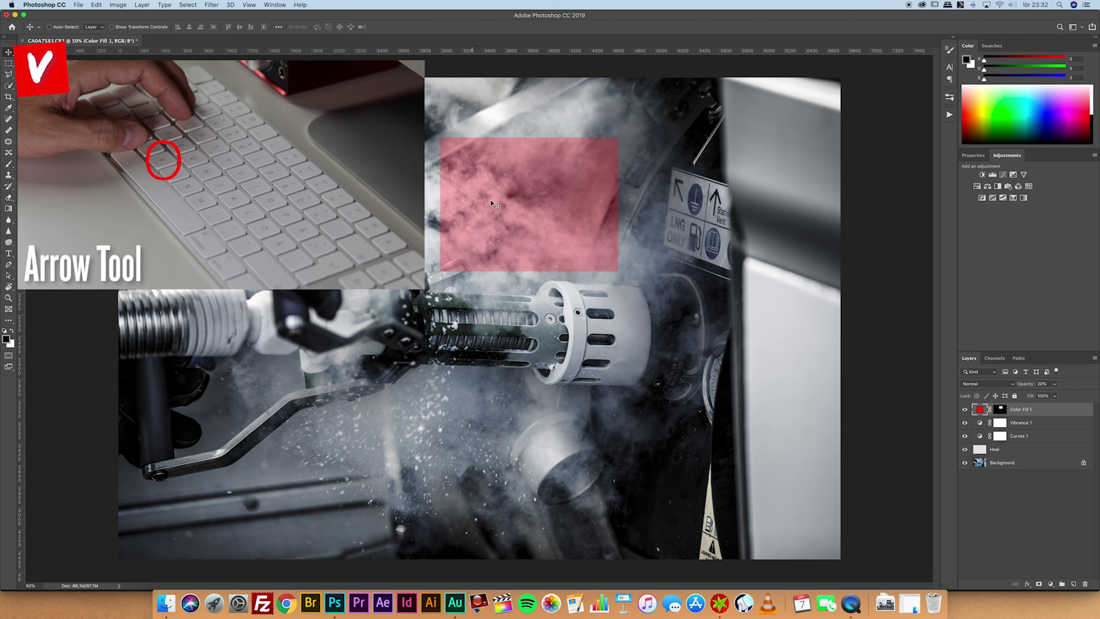
- Move the red Color Fill 1 rectangle over the smoke between the glove and the sign, directly above the nozzle
left_click_drag(514, 186, 525, 133)
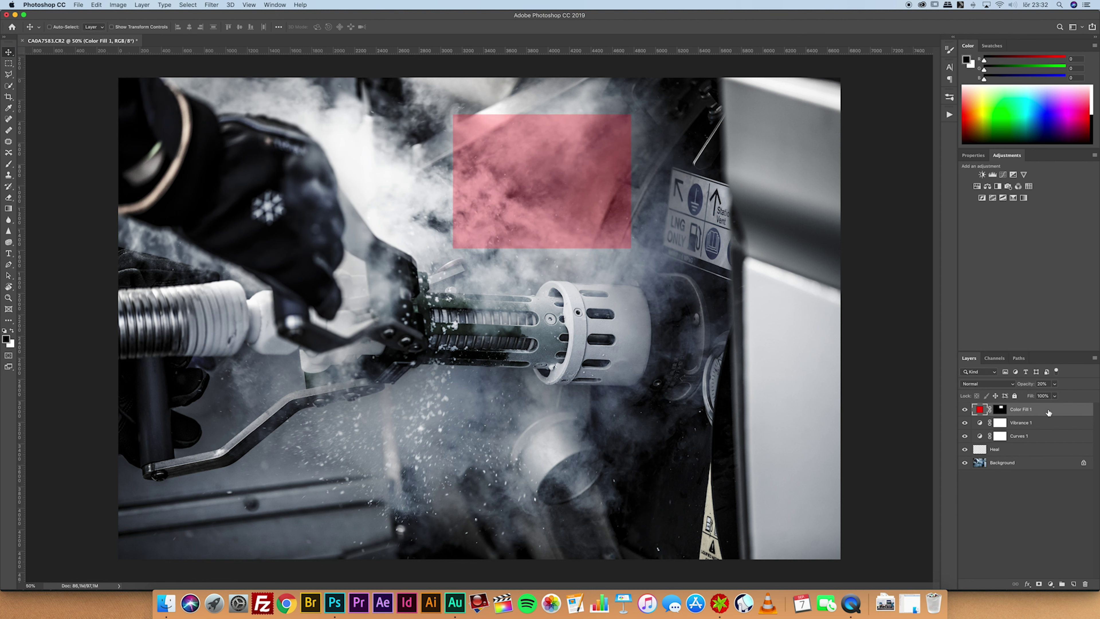
left_click_drag(590, 236, 546, 251)
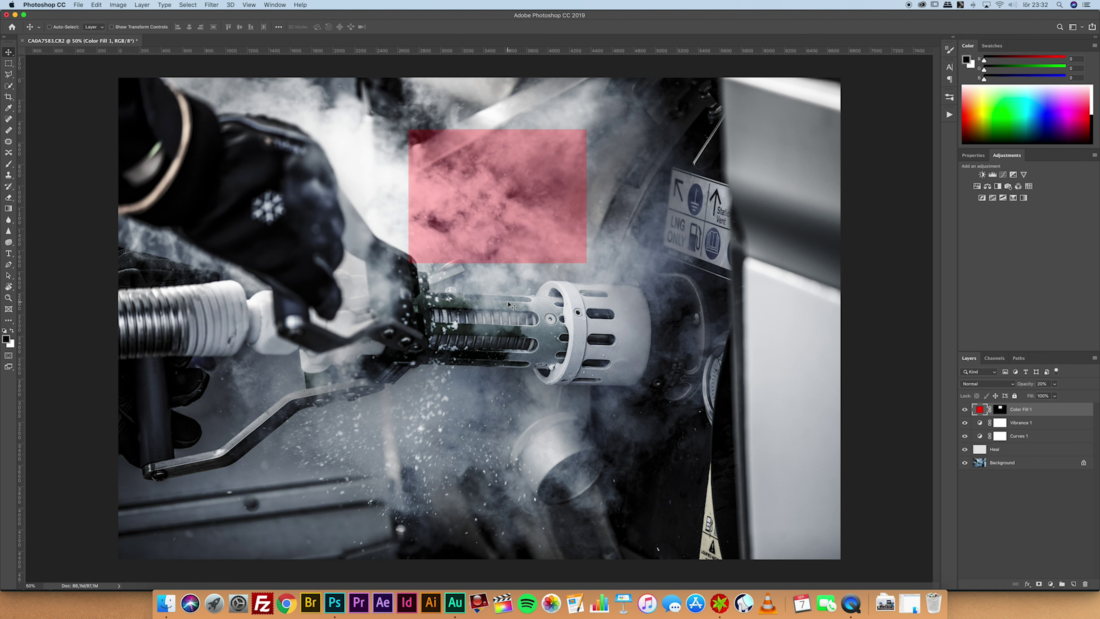
- Clone the glove's snowflake onto the smoke beside it on the Heal layer with the Clone Stamp, and undo it
key("s")
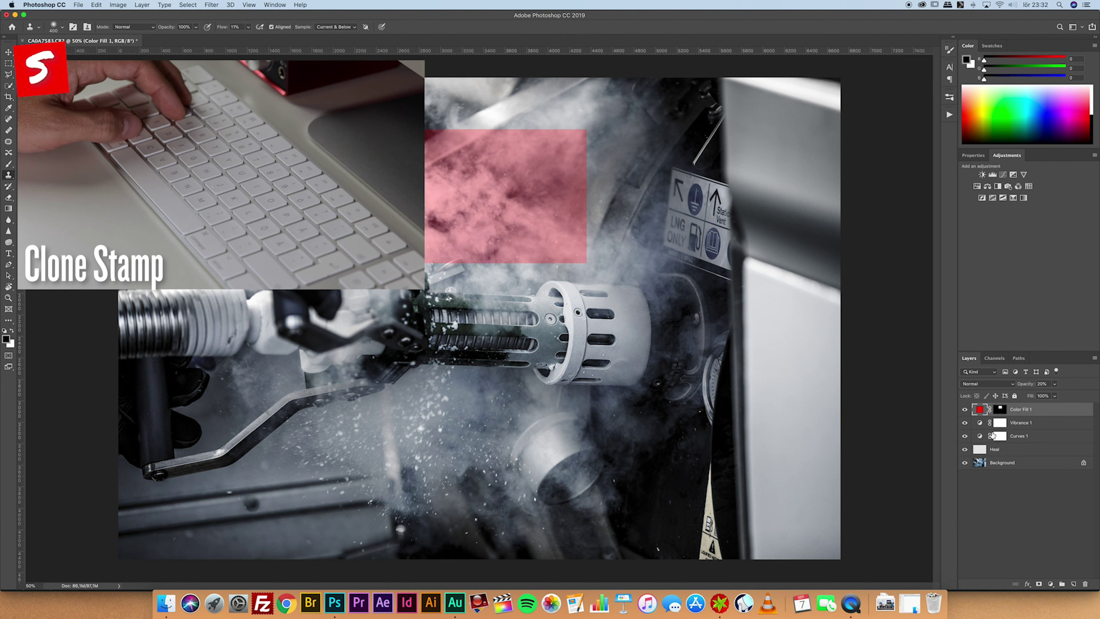
left_click(1007, 449)
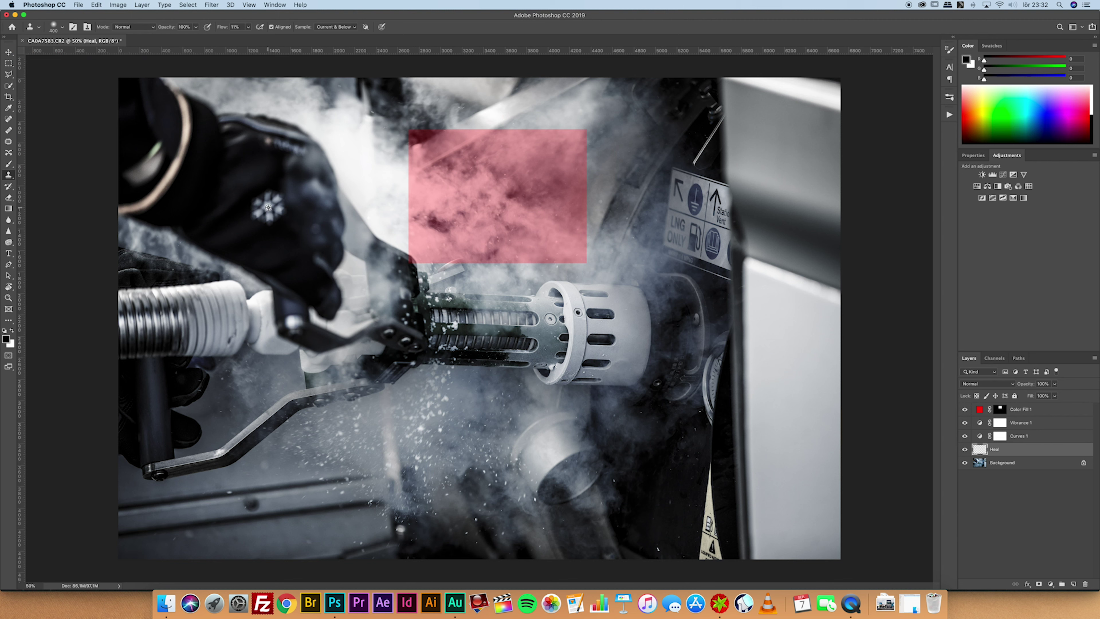
left_click_drag(372, 204, 385, 190)
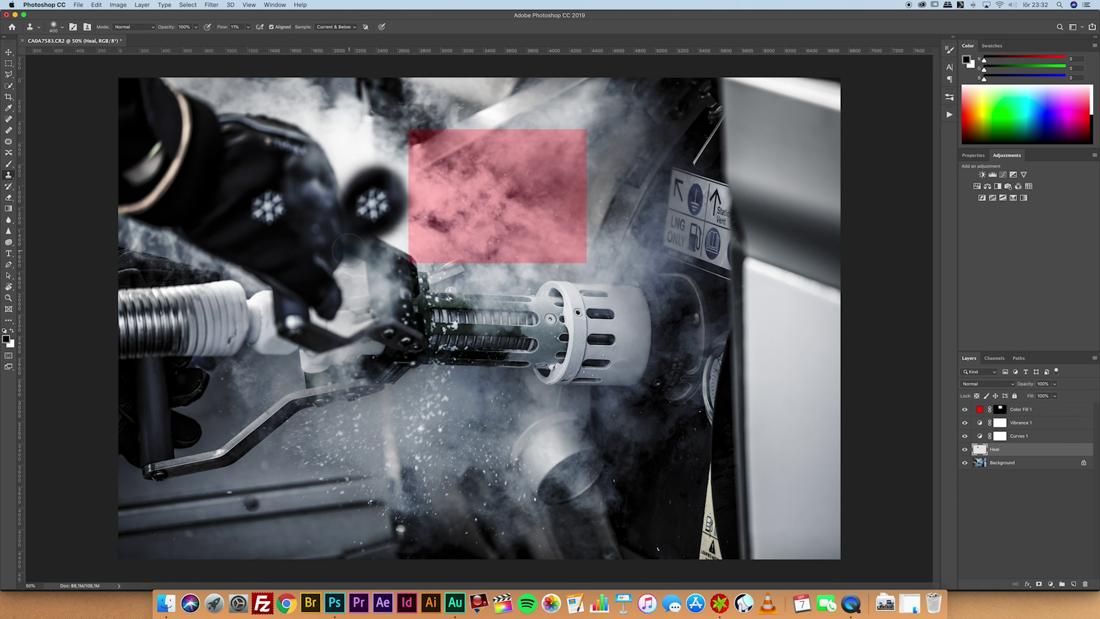
key("super+z")
- Try the Healing Brush on the Heal layer, copying the glove's snowflake into the smoke beside it
key("j")
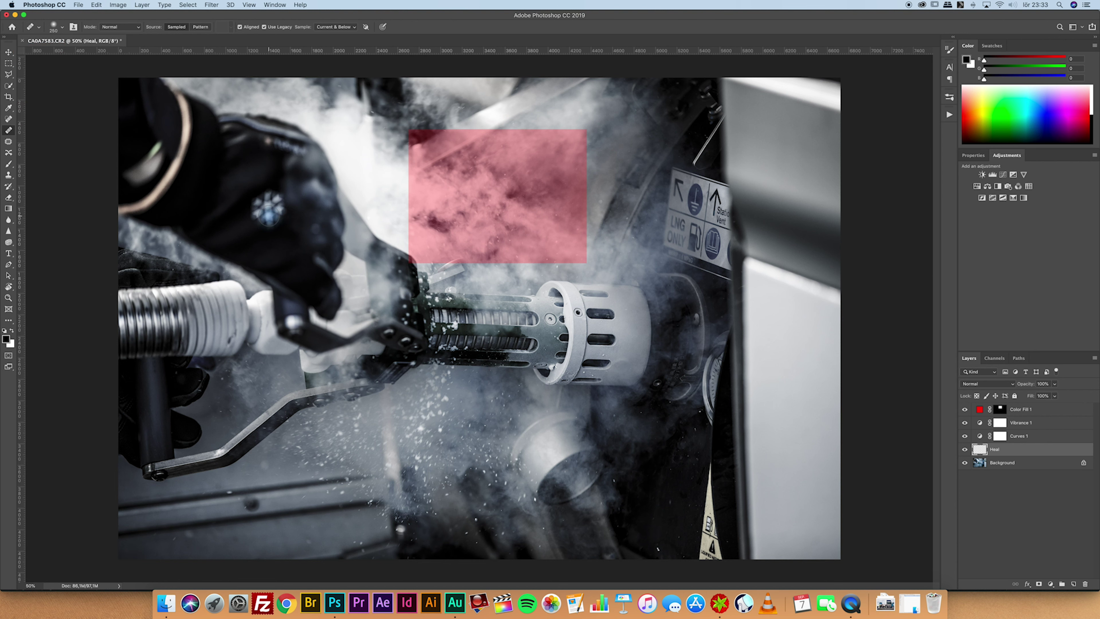
left_click_drag(384, 216, 374, 169)
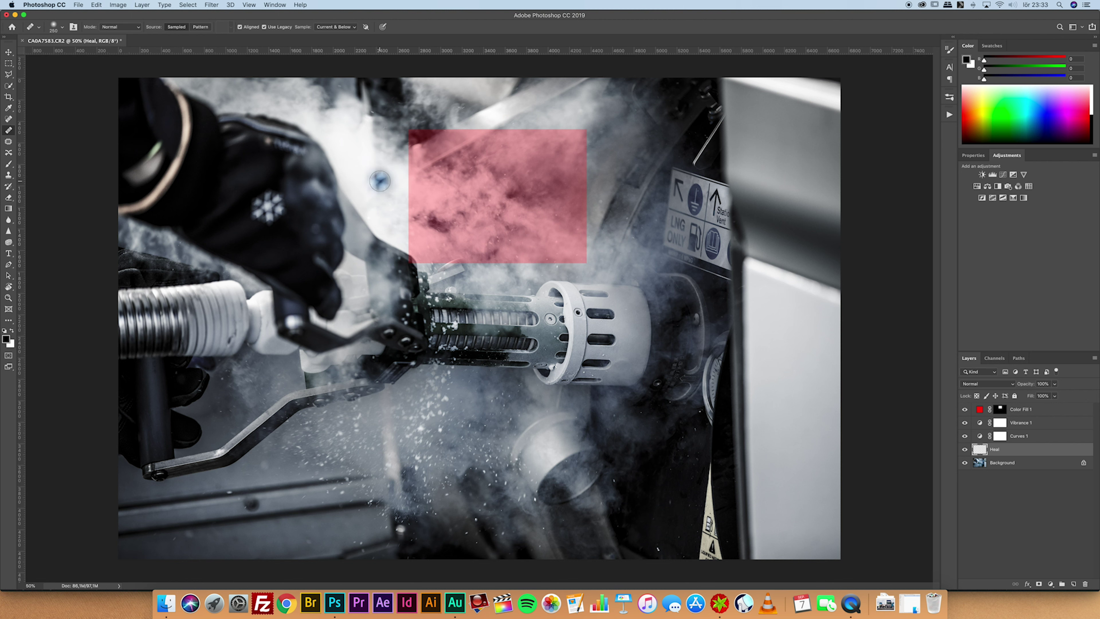
- Make rectangular and elliptical marquee selections over the middle of the photo, finish with a rectangular one, and deselect
key("m")
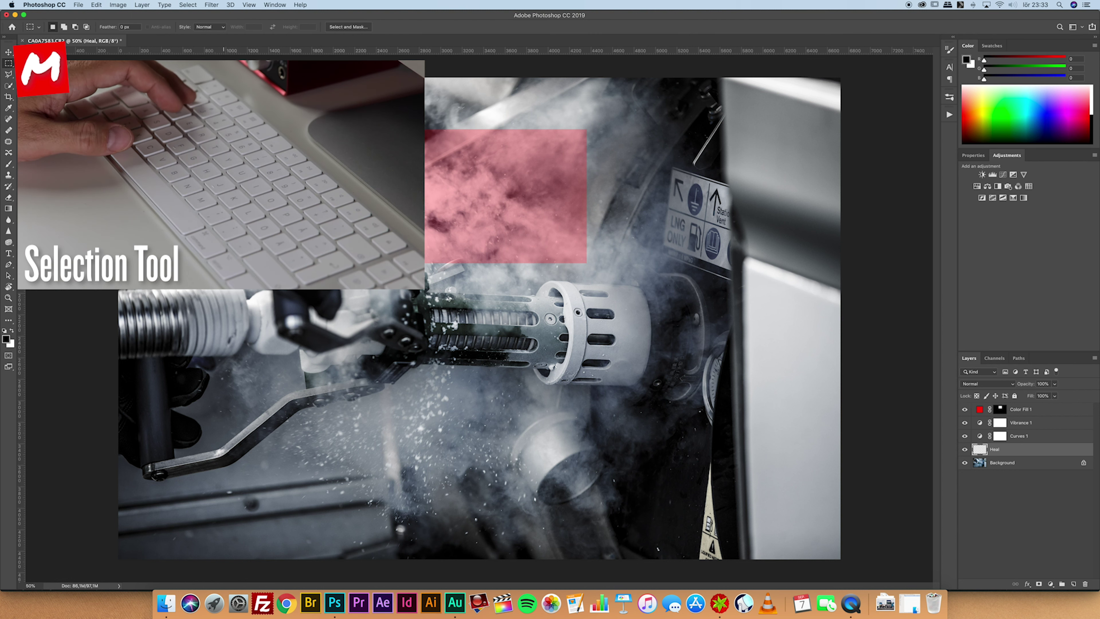
left_click_drag(215, 112, 595, 453)
key("shift+m")
left_click_drag(317, 129, 565, 366)
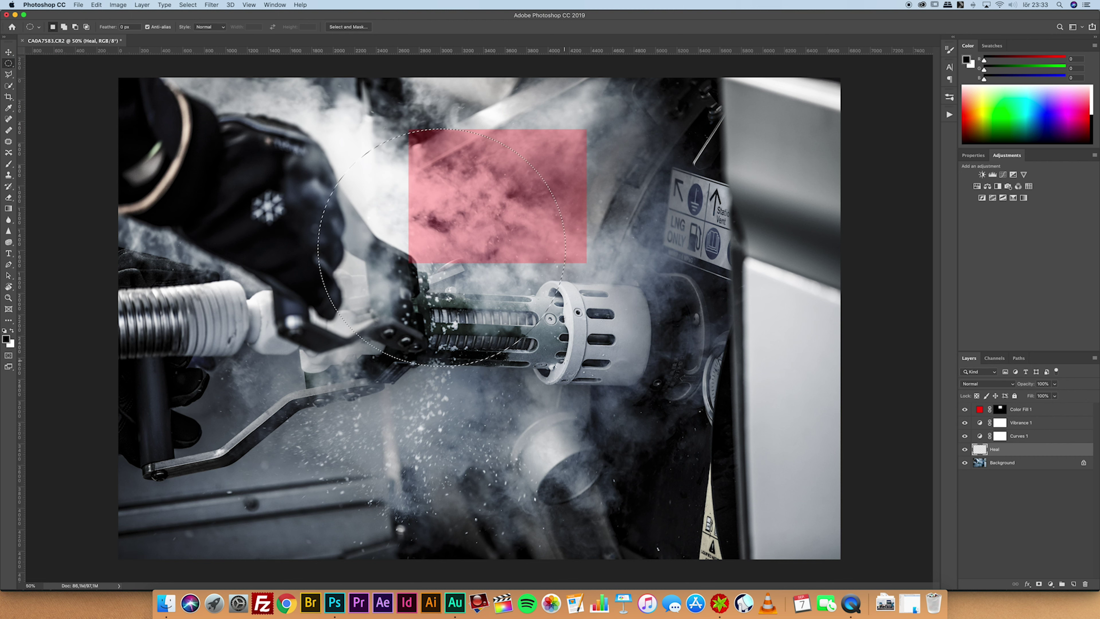
key("shift+m")
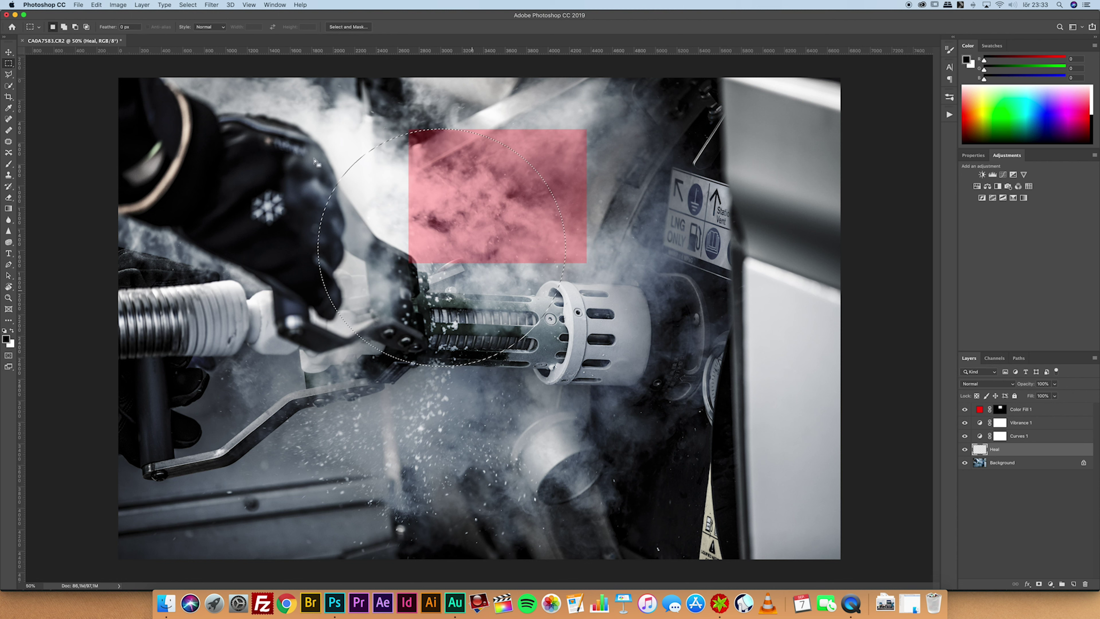
left_click_drag(301, 125, 594, 295)
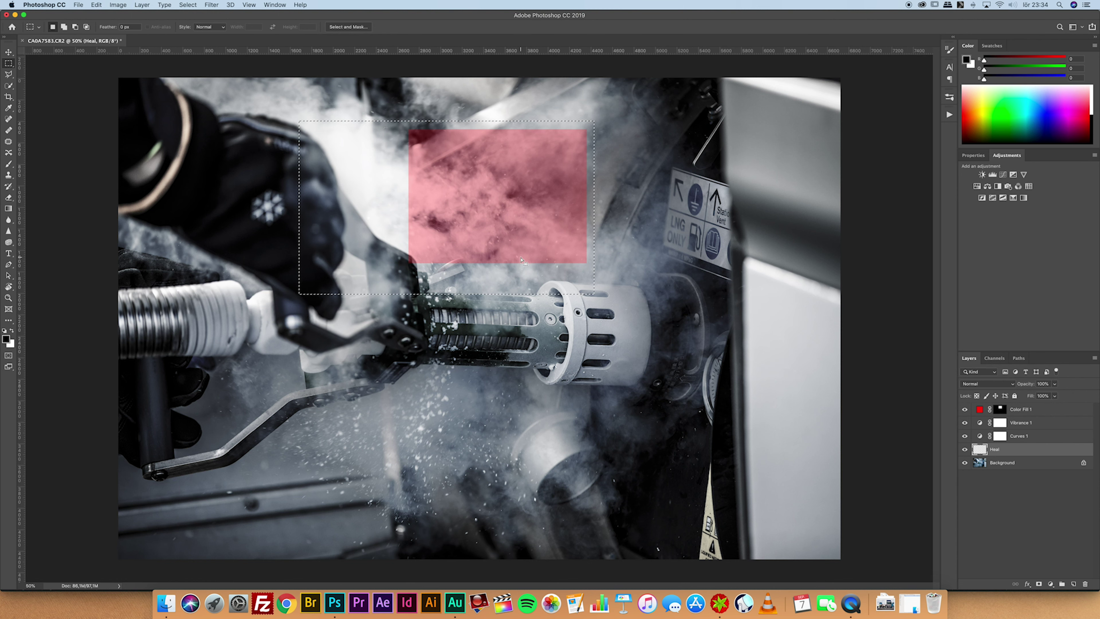
key("super+d")
- Draw a closed, curved work path around the glove's snowflake and the adjacent smoke with the Pen tool
key("p")
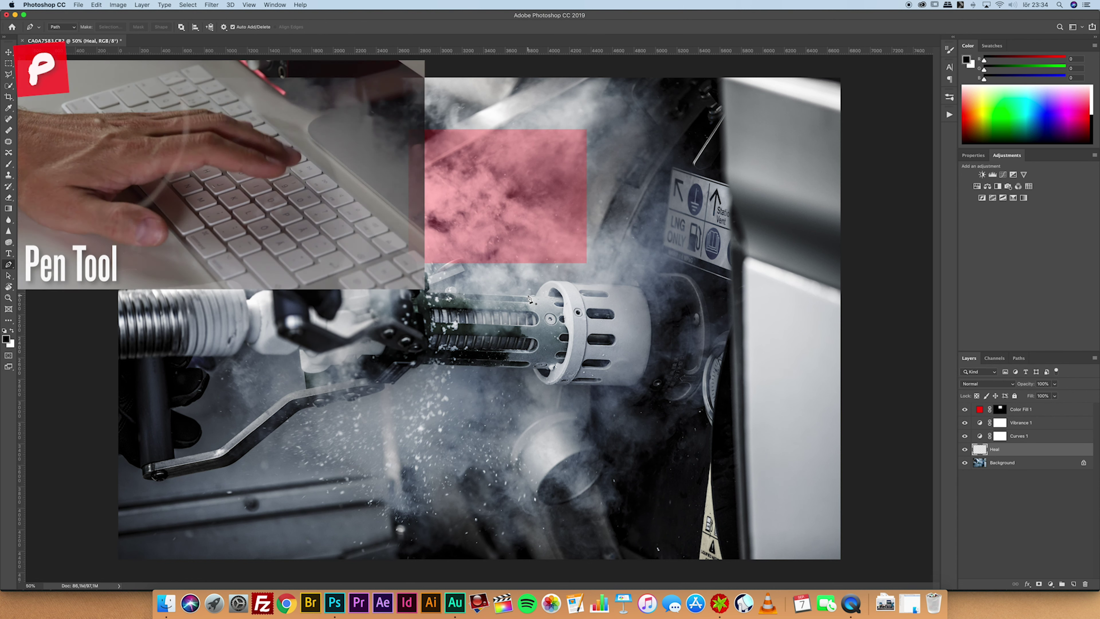
left_click(375, 206)
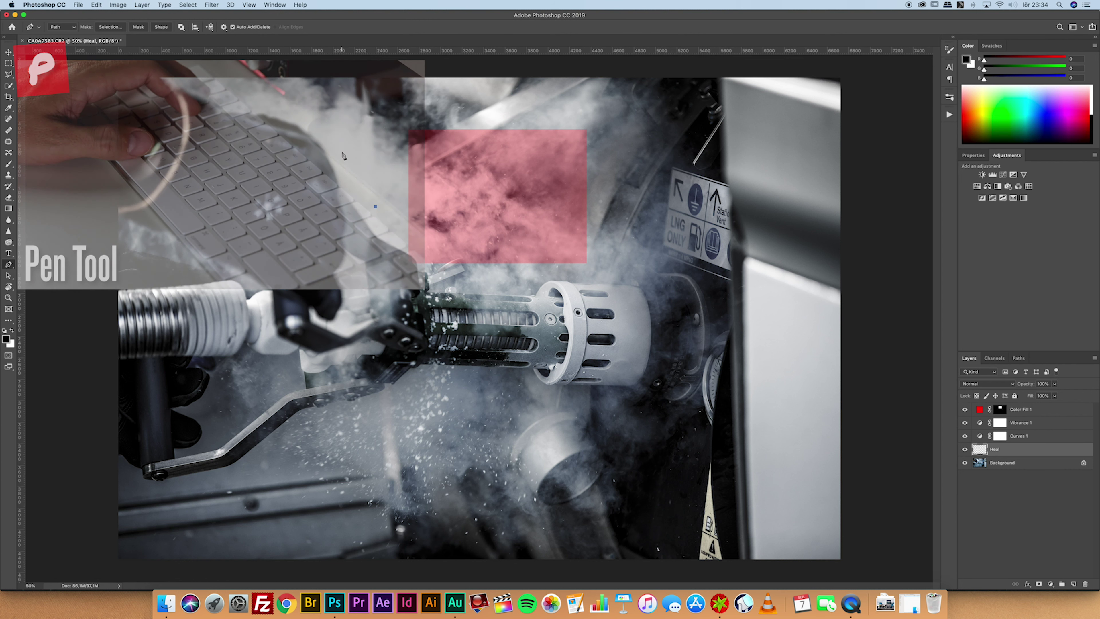
left_click_drag(342, 151, 318, 179)
left_click_drag(259, 235, 387, 223)
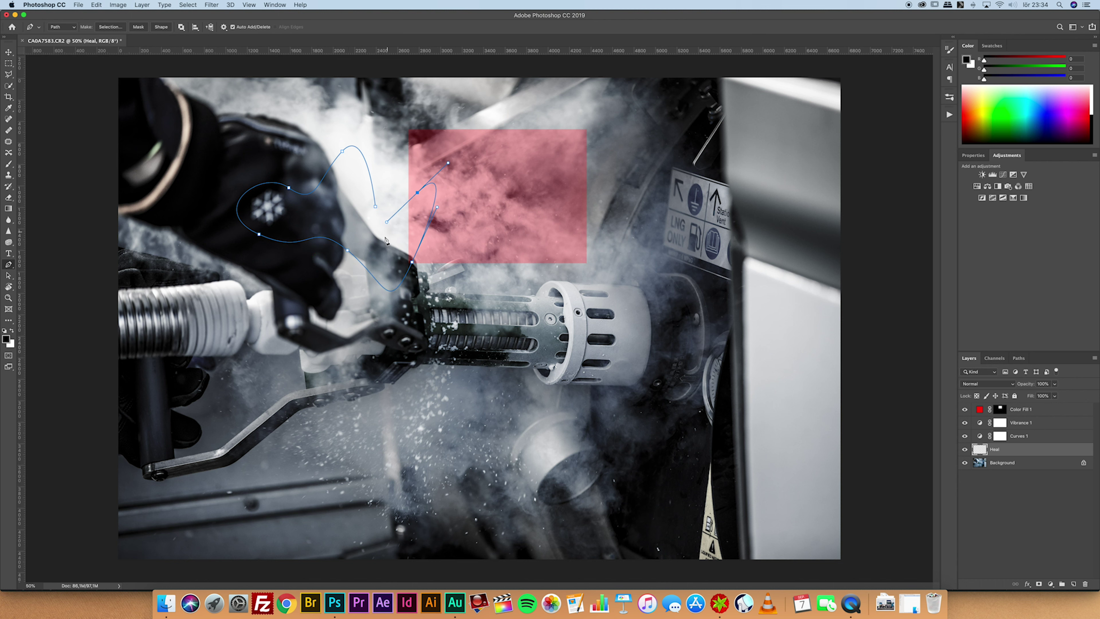
left_click(376, 208)
left_click_drag(339, 225, 373, 228)
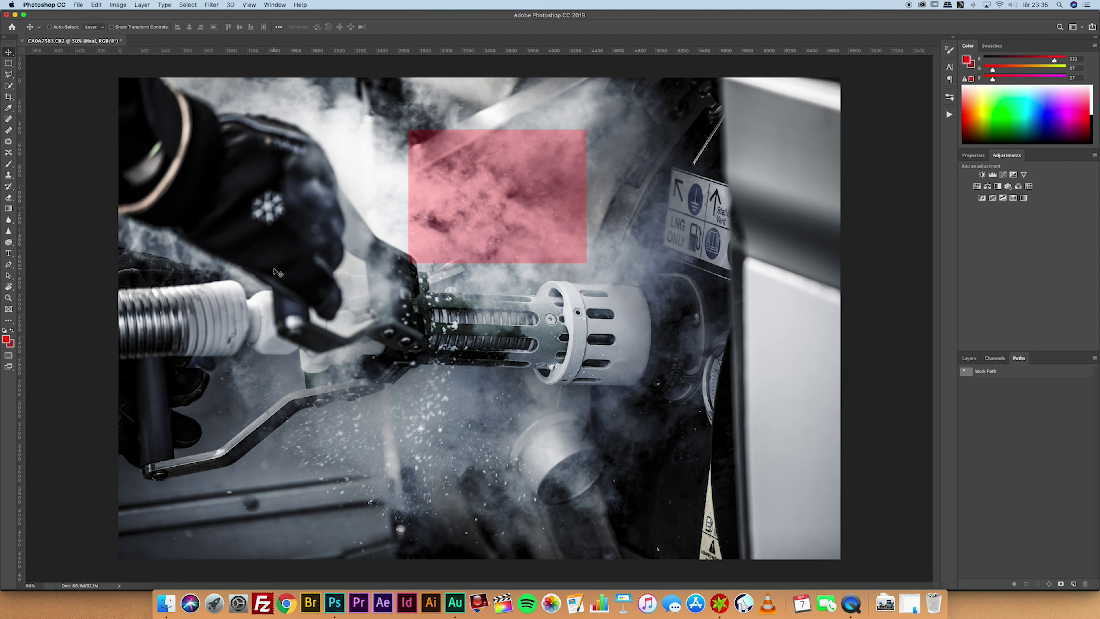
- Reset the foreground and background colours to the default black and white
key("d")
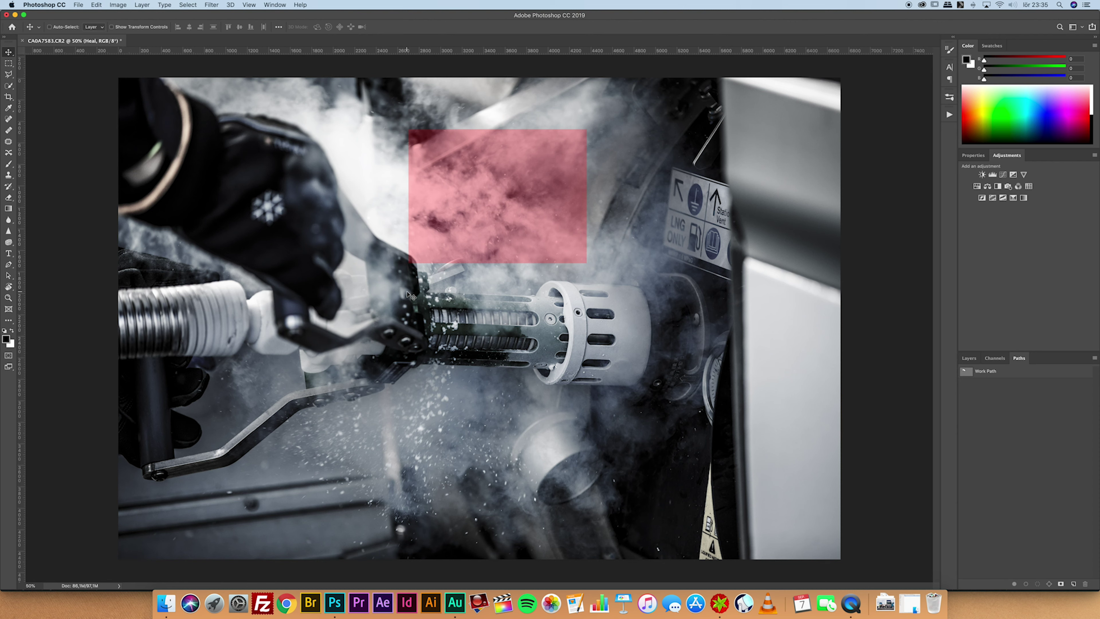
- Select a large rectangle around the coupling at the centre of the photo, invert the selection, and deselect
key("m")
left_click_drag(311, 164, 573, 416)
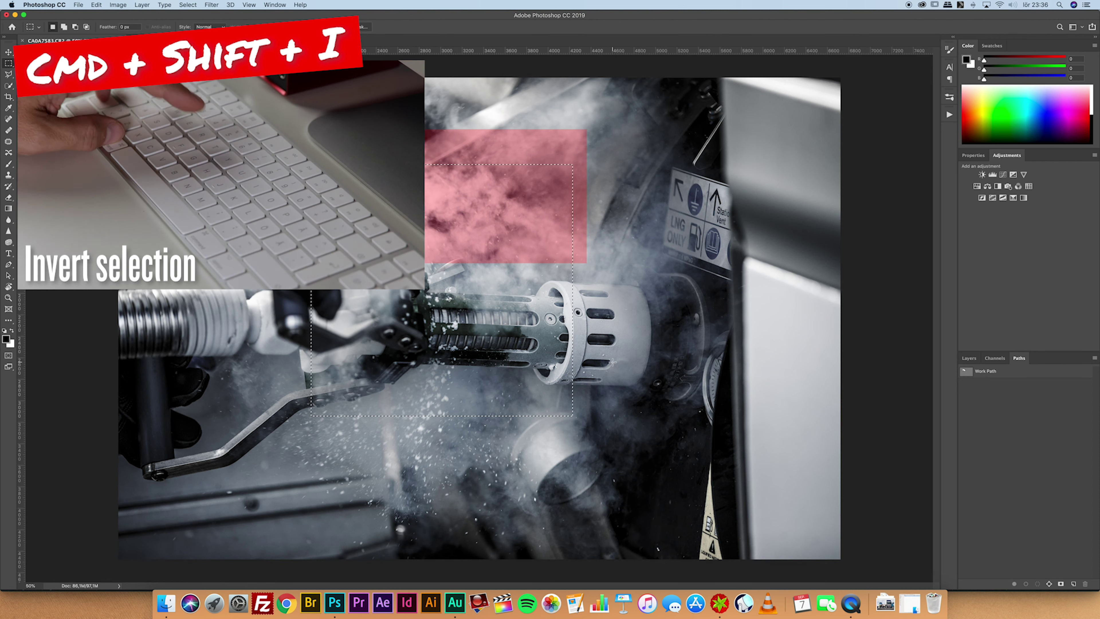
key("super+shift+i")
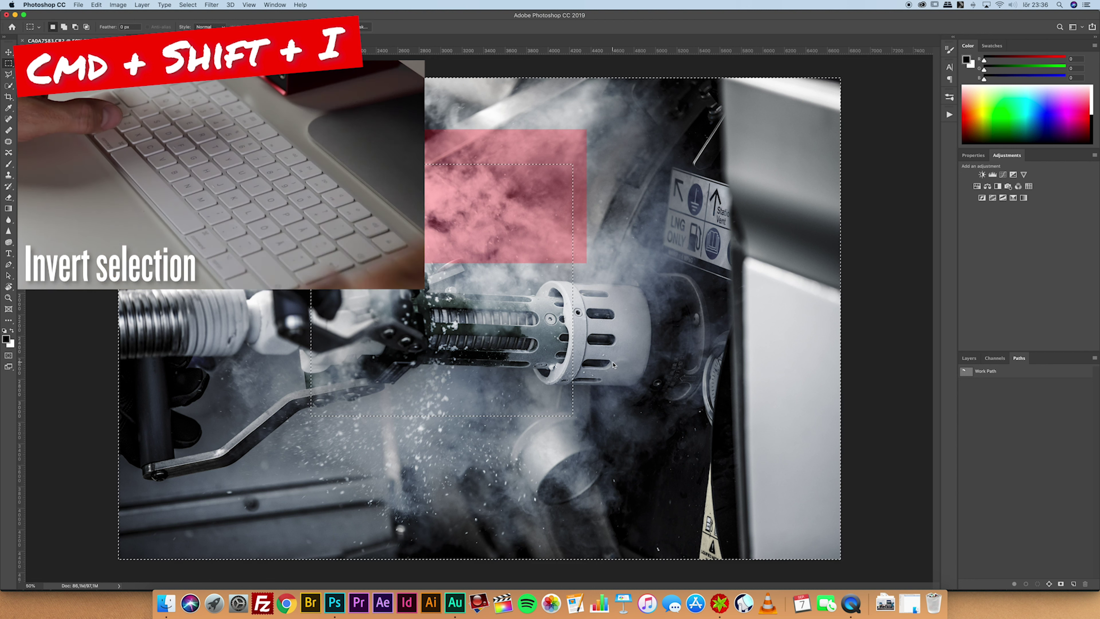
key("super+d")
- Combine overlapping rectangular marquees beside the glove, replace them with one larger rectangle, and deselect
left_click_drag(334, 192, 415, 300)
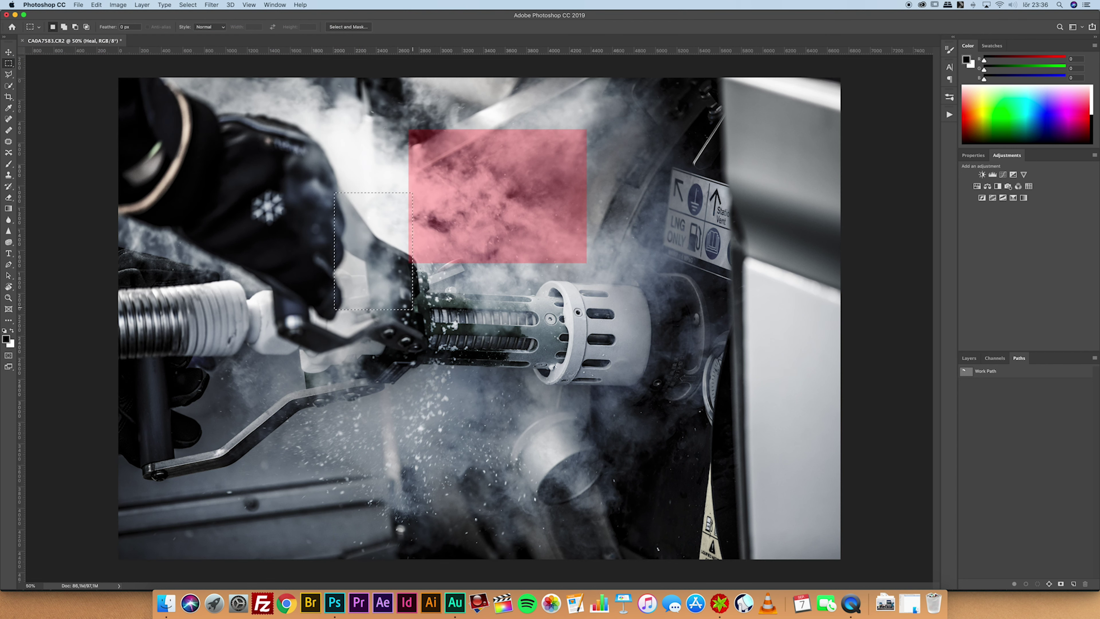
left_click_drag(402, 183, 511, 335)
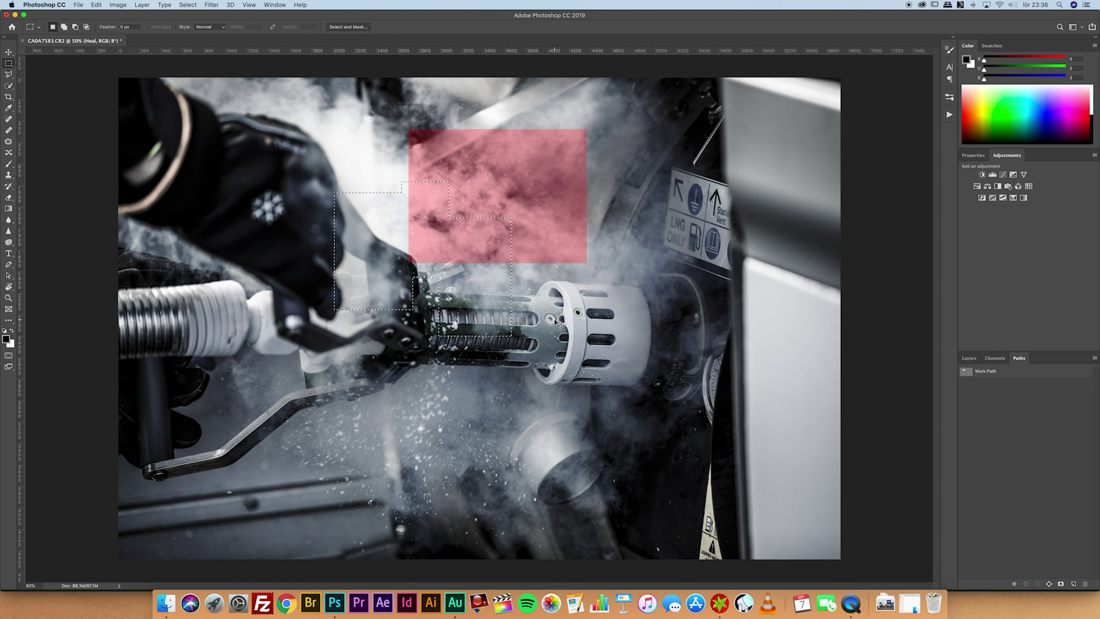
left_click_drag(340, 196, 564, 428)
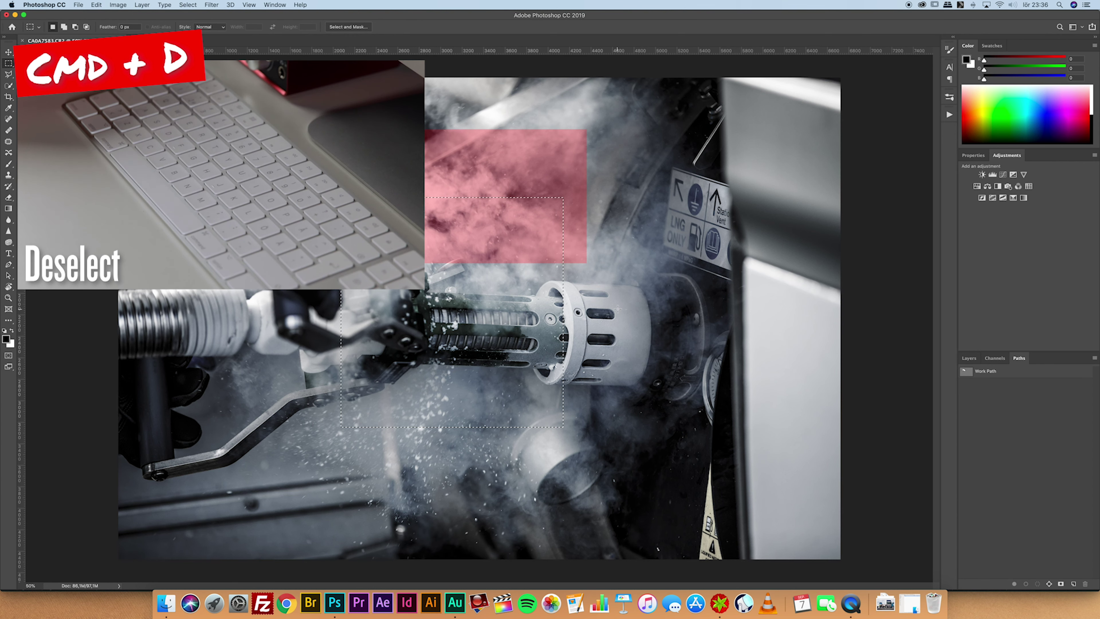
key("super+d")
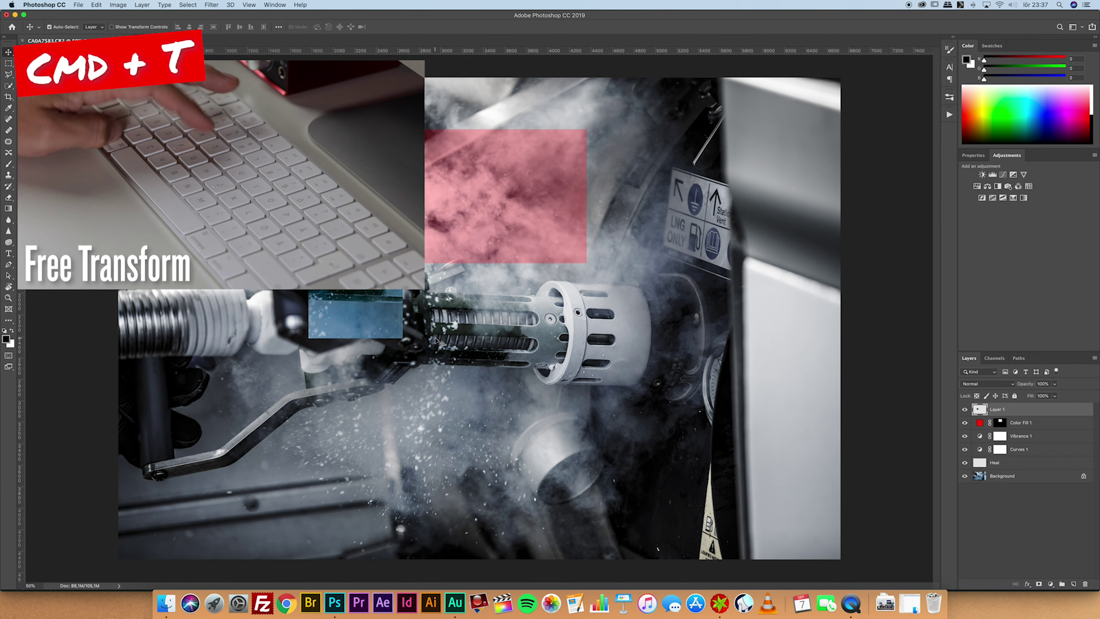
- Enlarge the copied patch on Layer 1 with Free Transform, warp it into a wavy shape, and apply the transformation
key("super+t")
left_click_drag(406, 363, 579, 465)
right_click(398, 318)
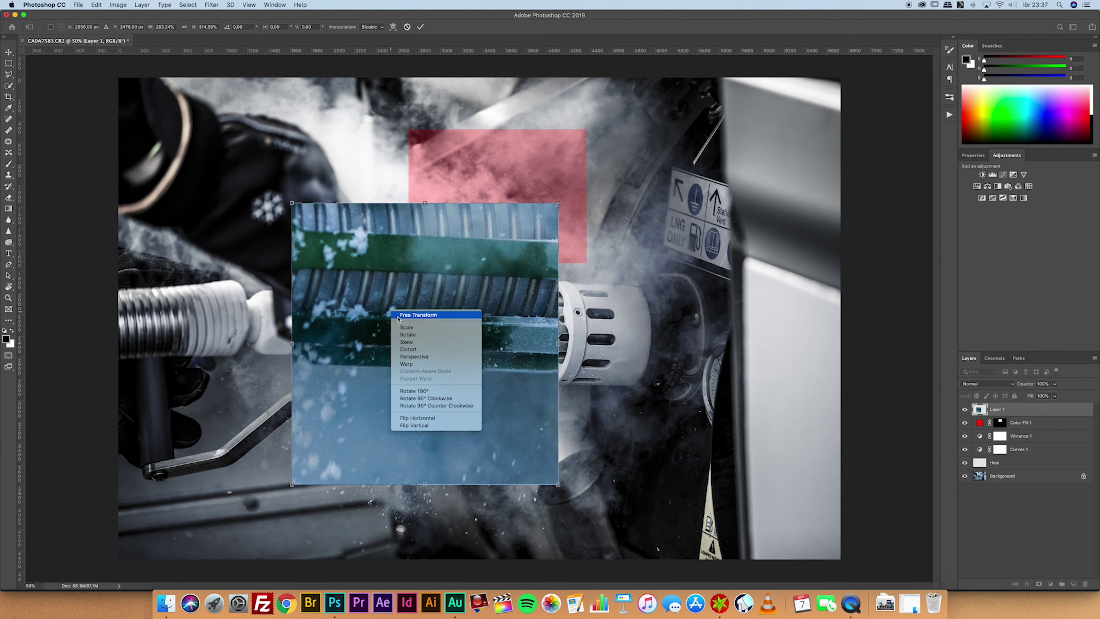
left_click(422, 365)
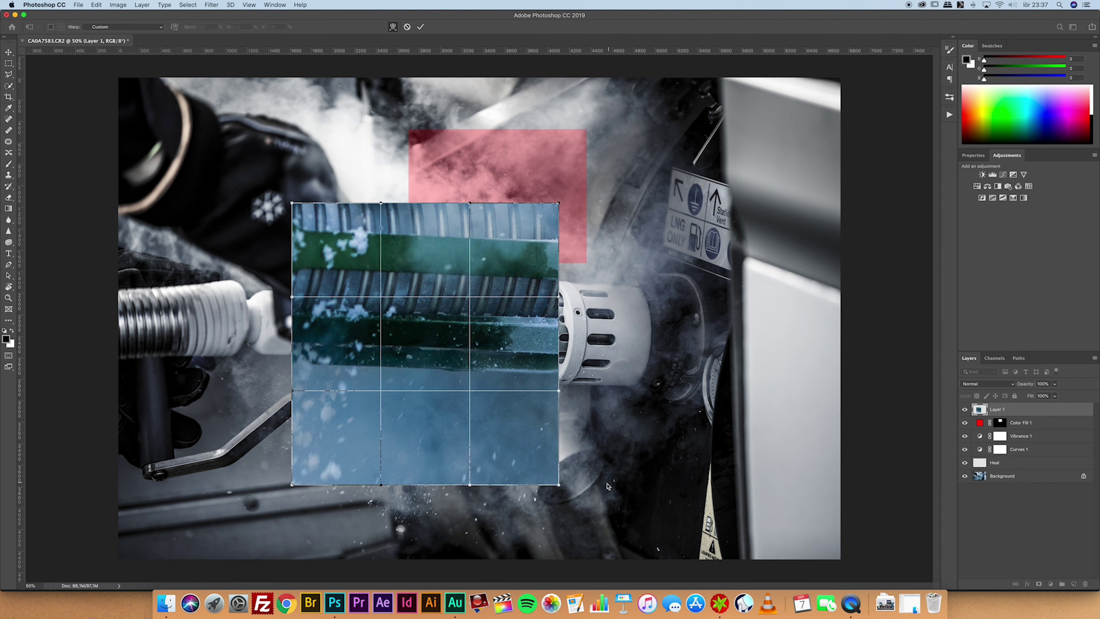
mouse_move(495, 425)
left_mouse_down()
mouse_move(483, 436)
mouse_move(426, 278)
mouse_move(484, 301)
left_mouse_up()
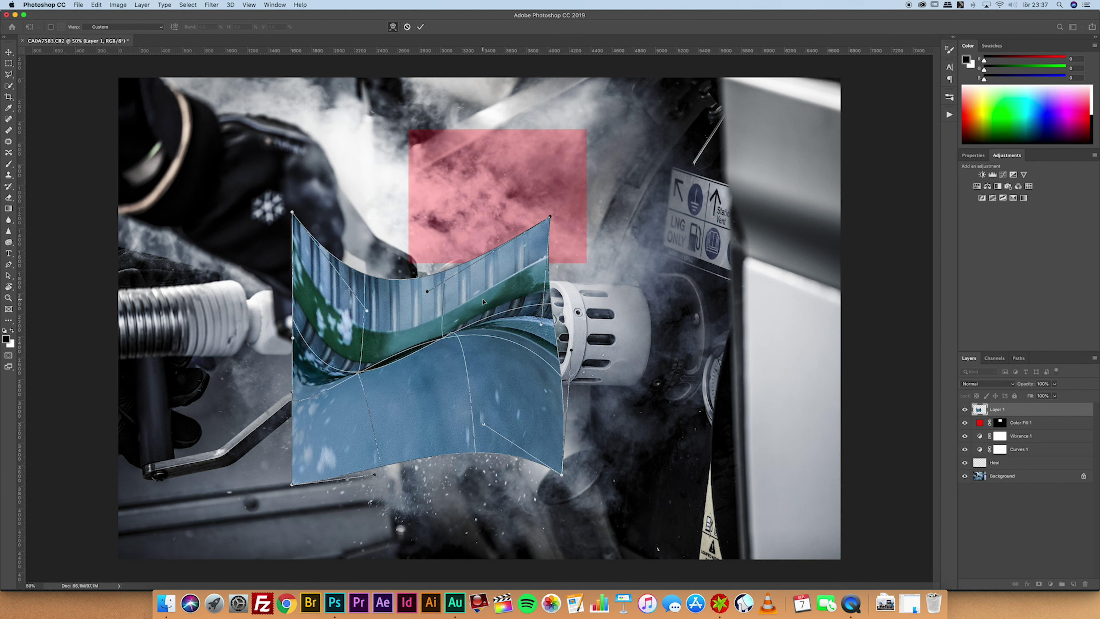
key("Return")
- Shift the warped patch slightly upwards and delete Layer 1
left_click_drag(465, 333, 455, 293)
key("BackSpace")
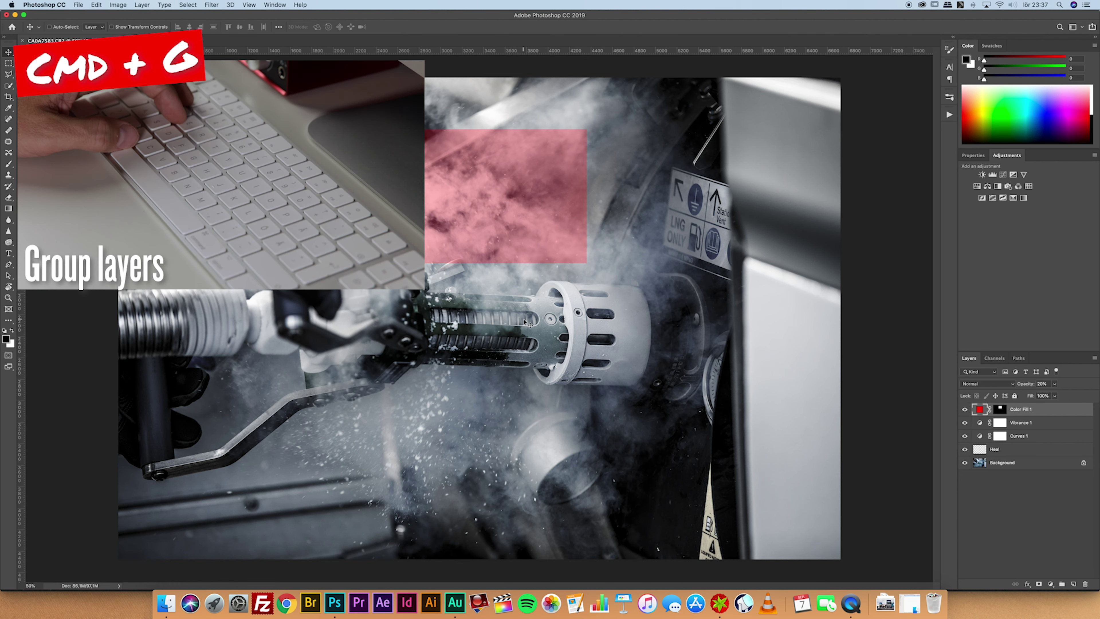
- Group the Color Fill 1, Vibrance 1, Curves 1 and Heal layers, and open the group's name for editing
left_click(1012, 451, "shift")
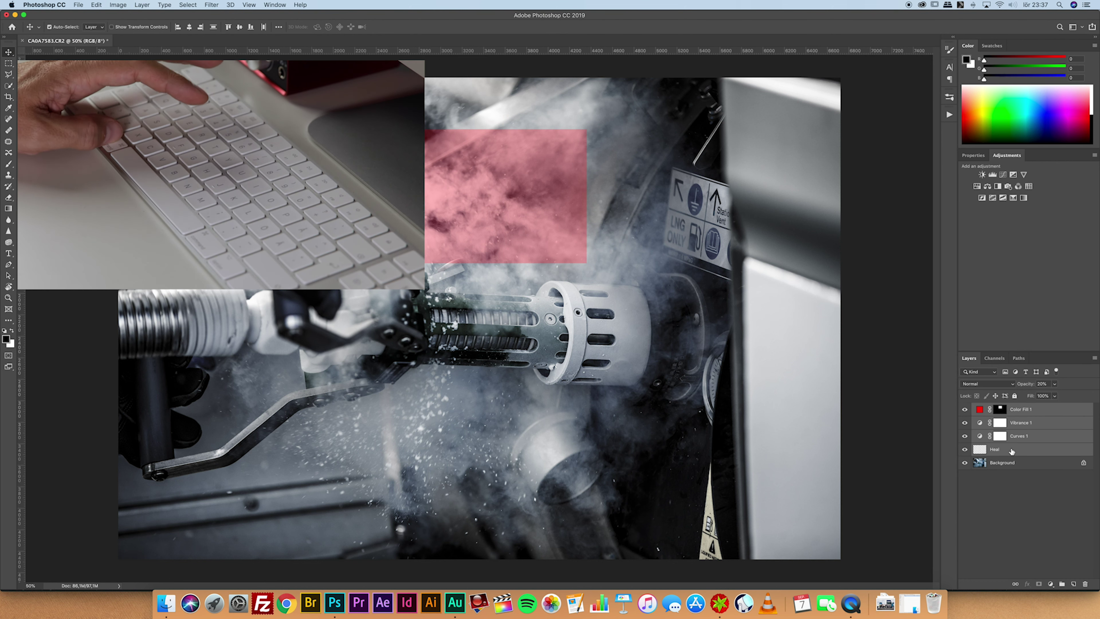
key("super")
key("super+g")
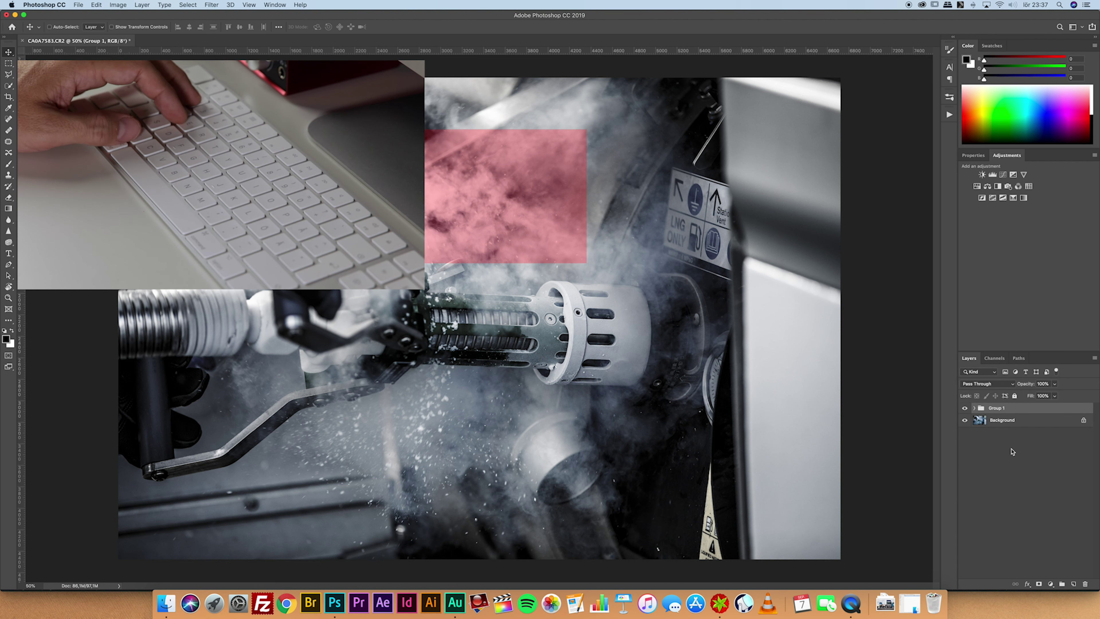
double_click(1002, 411)
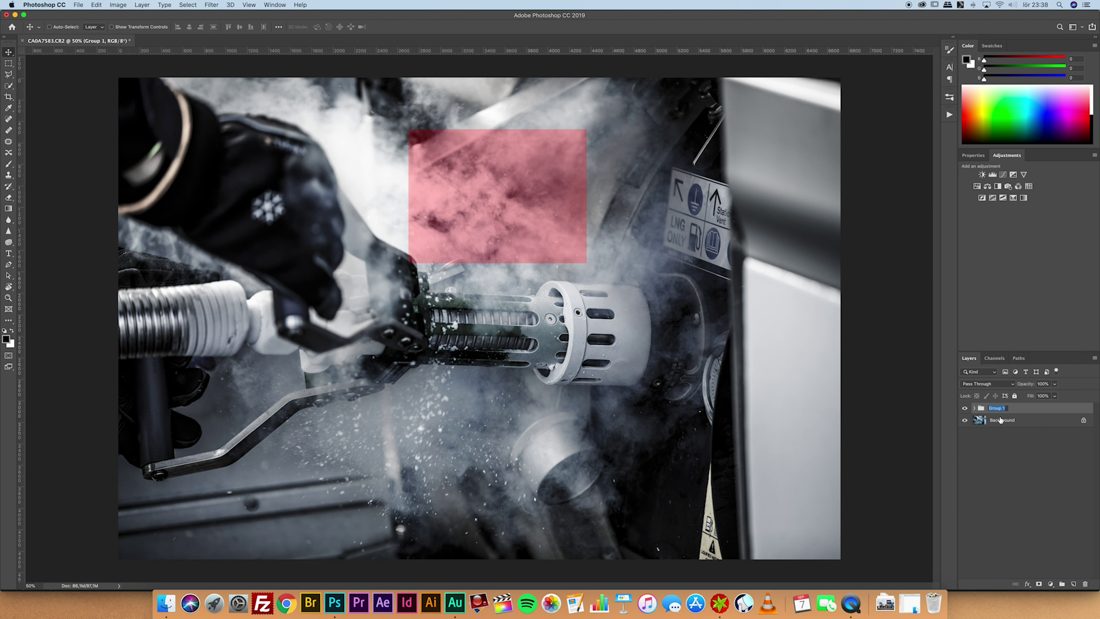
key("Return")
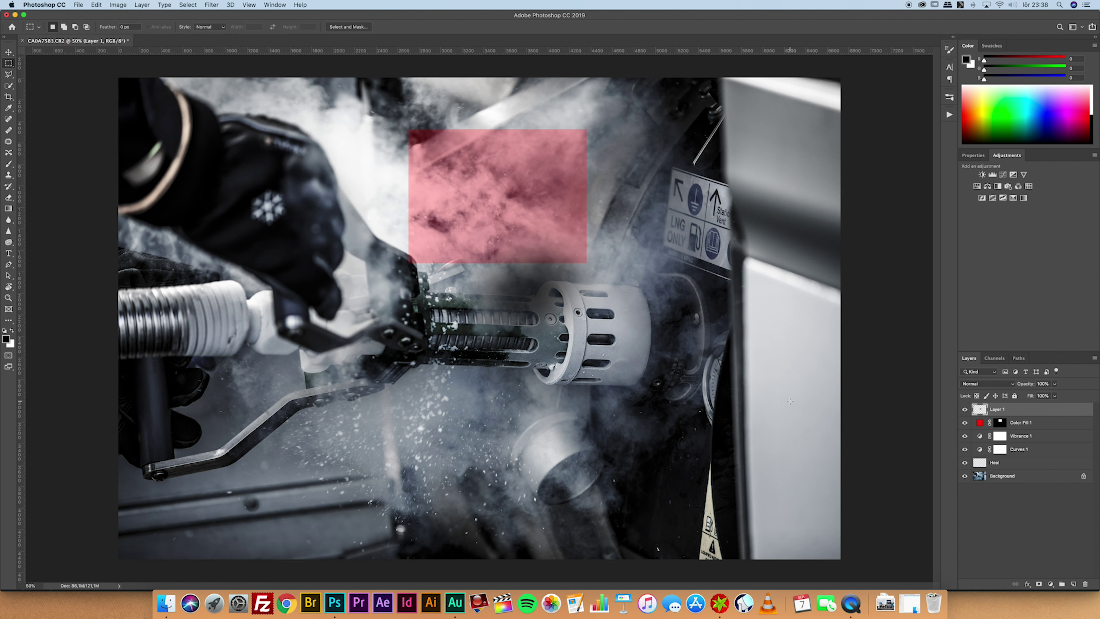
- Add a new layer in Normal mode at 100% opacity and paint soft black brush strokes across the smoke and red rectangle
key("super+shift+n")
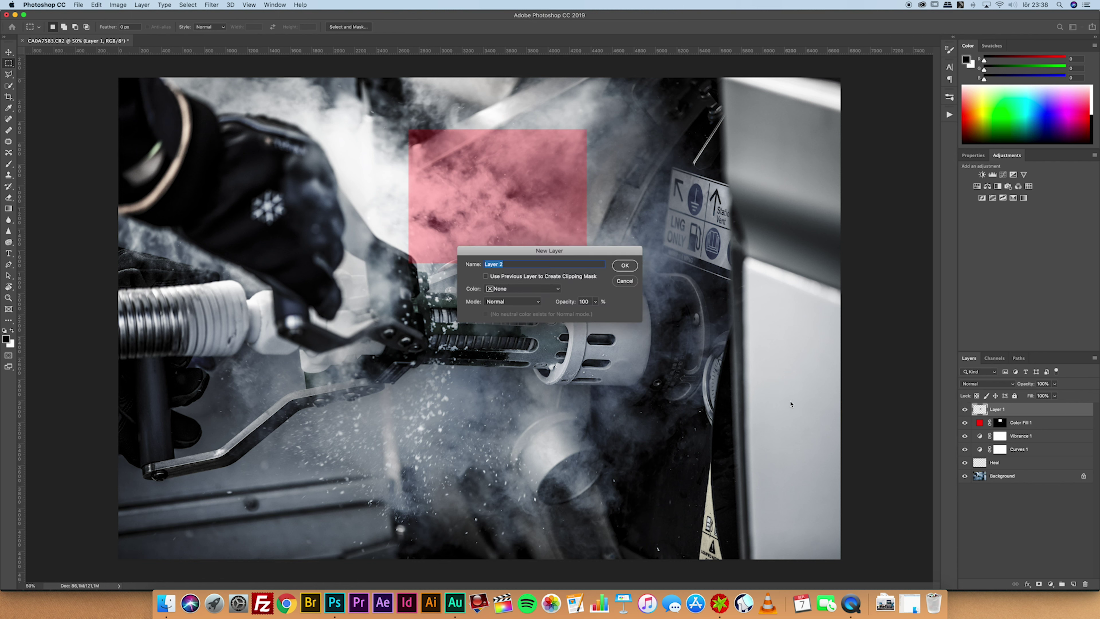
key("Return")
key("b")
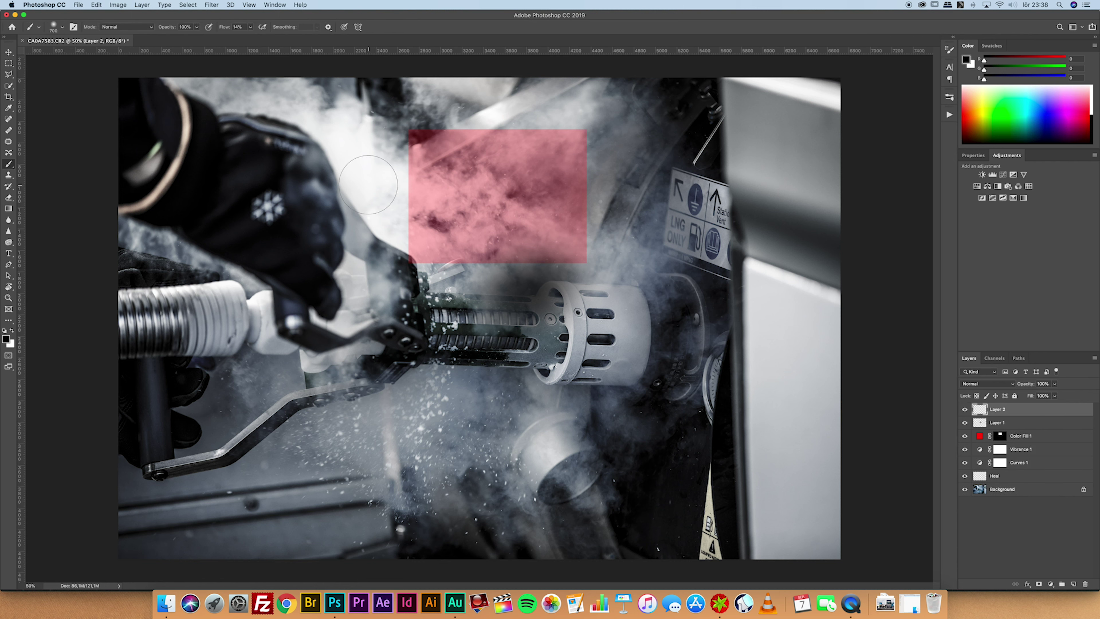
mouse_move(353, 196)
left_mouse_down()
mouse_move(392, 177)
mouse_move(353, 213)
mouse_move(428, 199)
mouse_move(429, 215)
mouse_move(485, 215)
mouse_move(442, 233)
left_mouse_up()
- Select a rectangle over the painted area and the coupling's threaded part, and deselect it
key("m")
mouse_move(408, 192)
left_mouse_down()
mouse_move(522, 304)
mouse_move(522, 327)
left_mouse_up()
key("super+d")
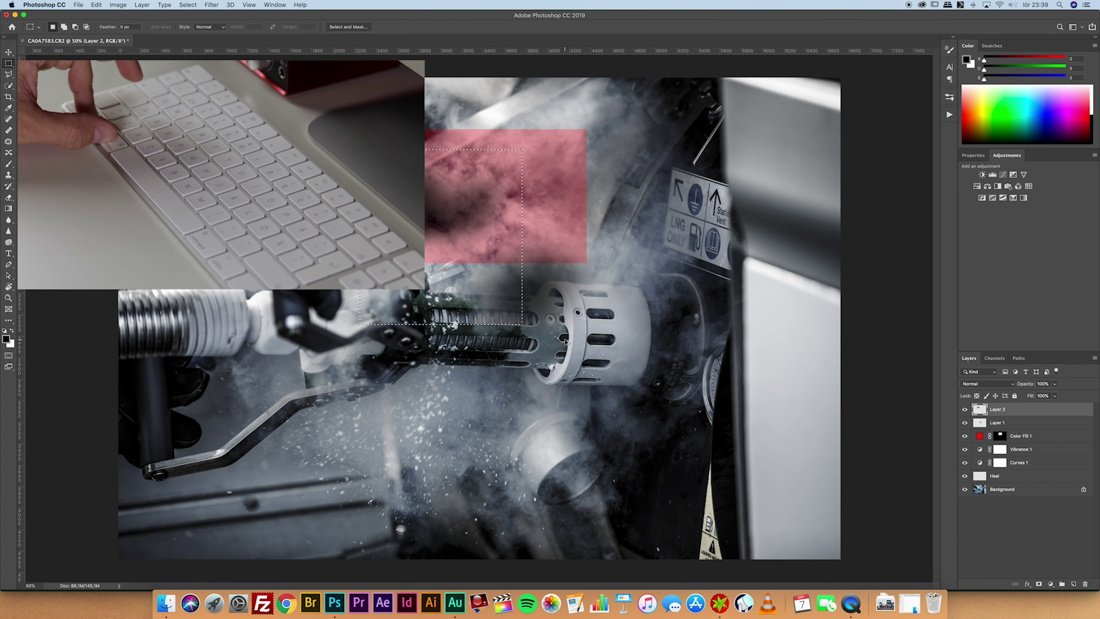
- Undo back past the selection, the black brush strokes and the creation of Layer 2
key("super+z")
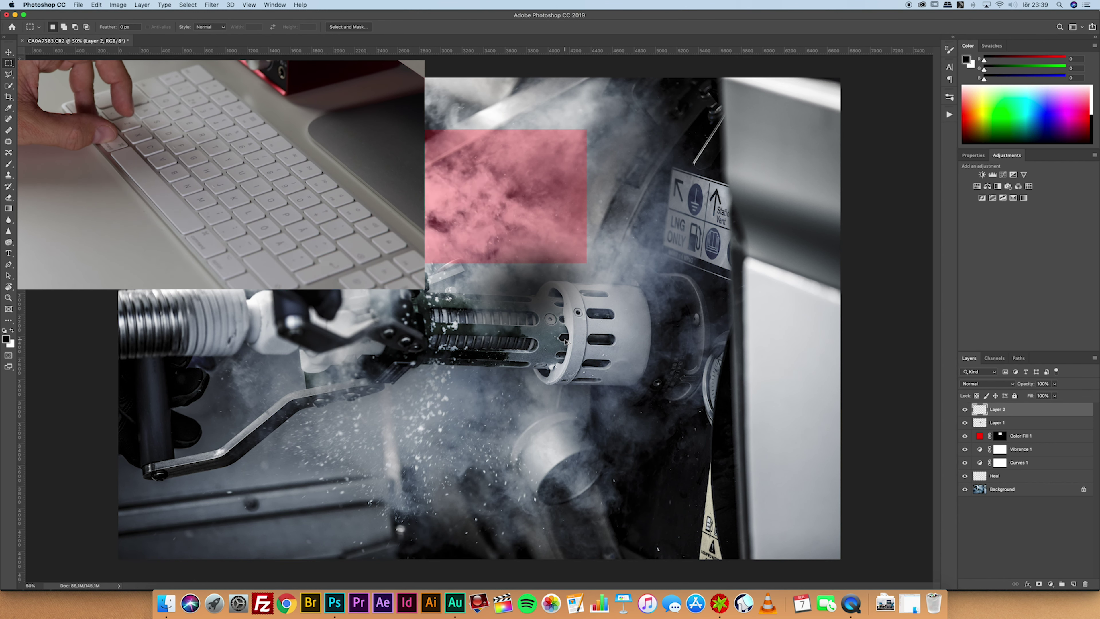
key("super+z")
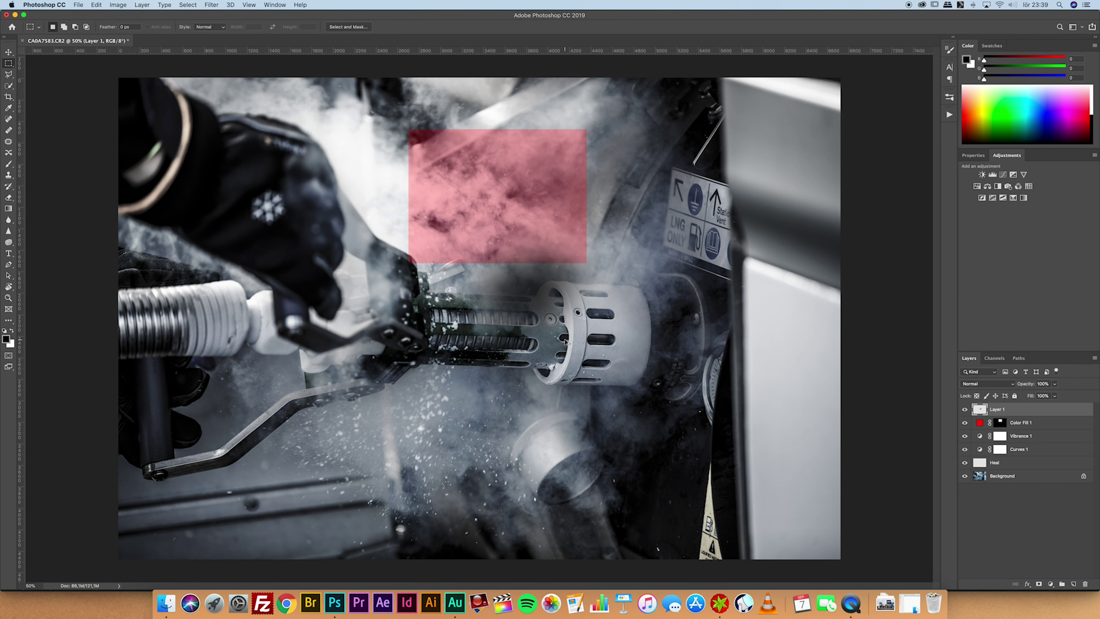
- Undo the creation of Layer 1 and duplicate the Background layer
key("super+z")
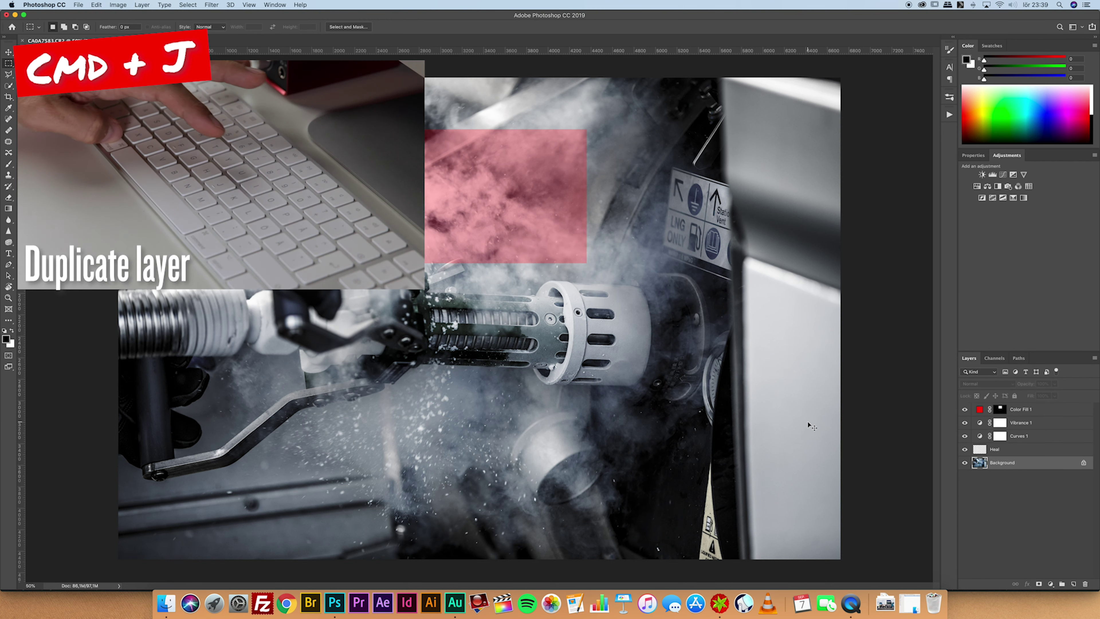
key("super+j")
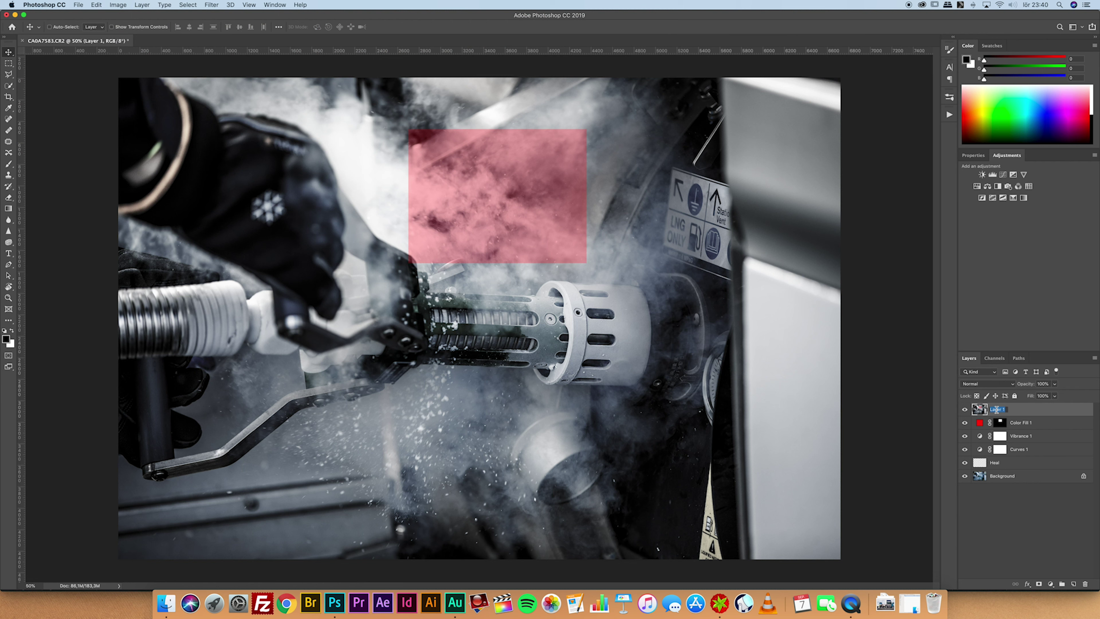
- Enter M as the name of the merged copy above Color Fill 1, and delete that layer
type("M")
key("Return")
key("BackSpace")
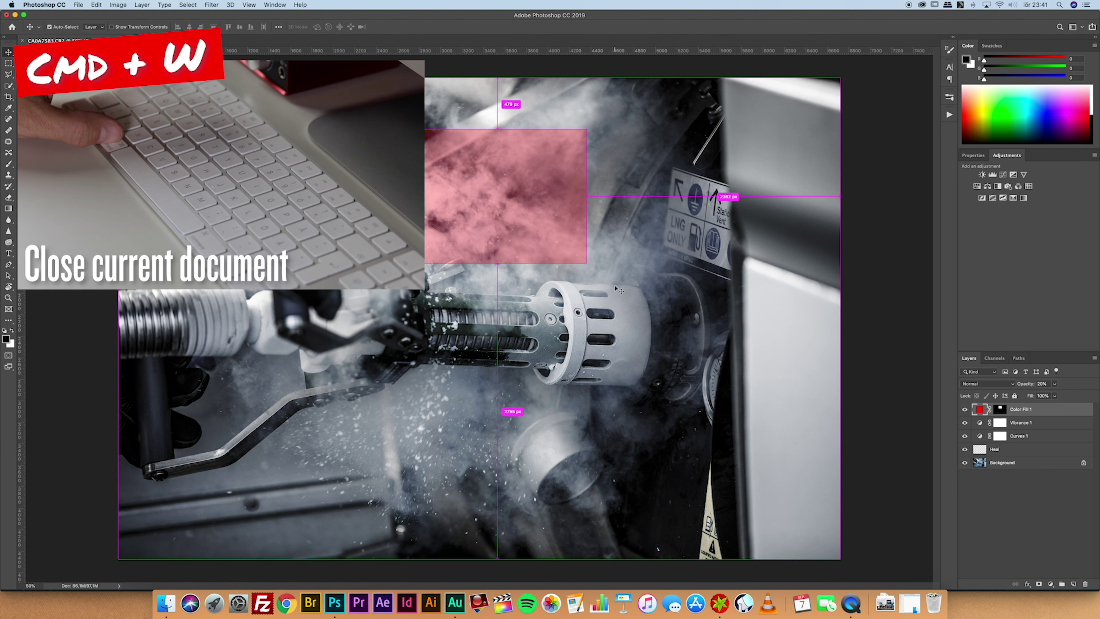
- Start closing the current document, and cancel at the prompt to save changes
key("super+w")
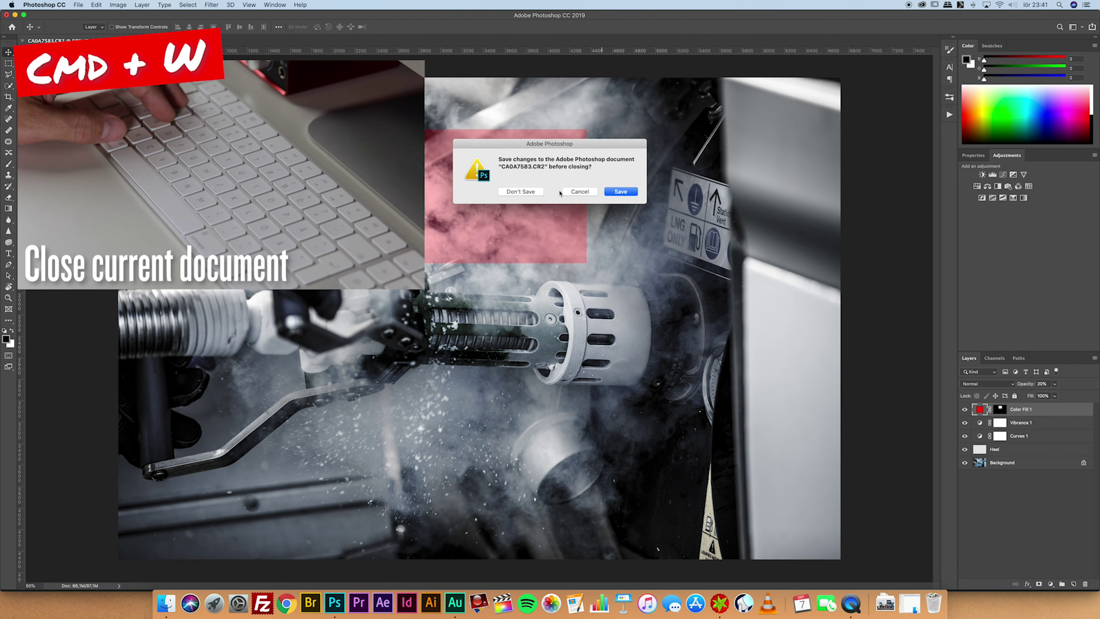
left_click(579, 191)
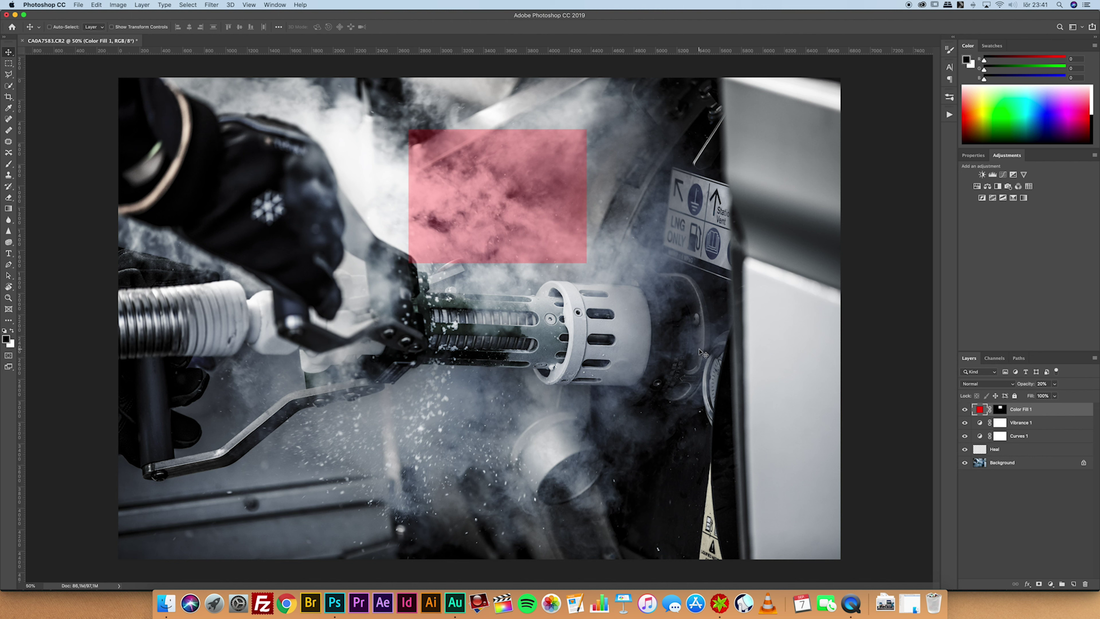
- Select a large rectangle around most of the photo, shift the selection slightly down, and crop the image to it
key("m")
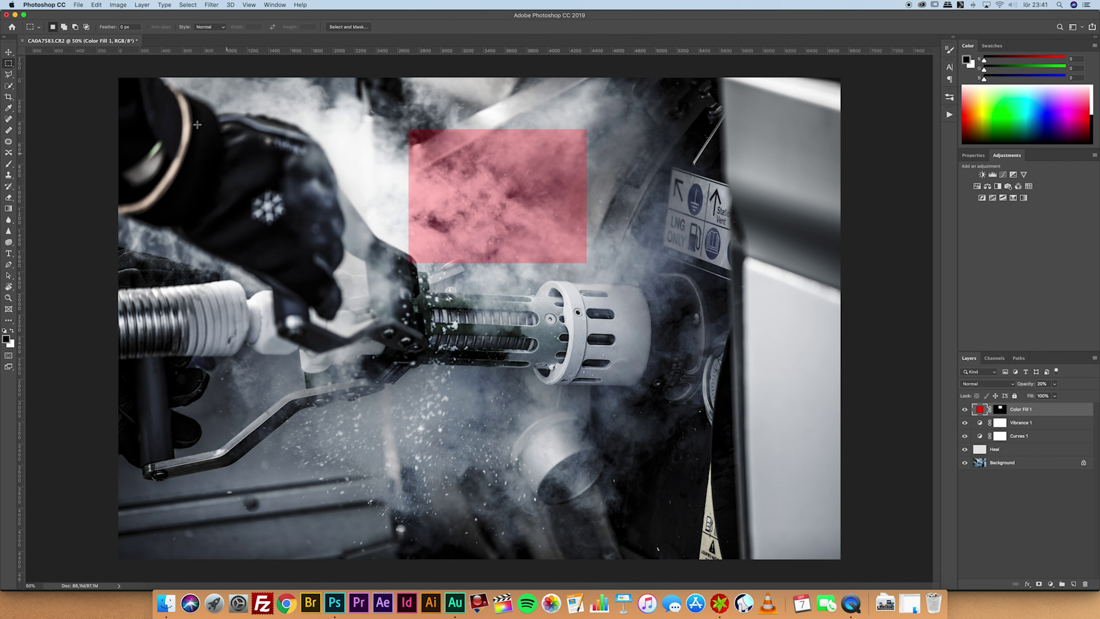
left_click_drag(159, 91, 753, 499)
left_click_drag(606, 367, 612, 383)
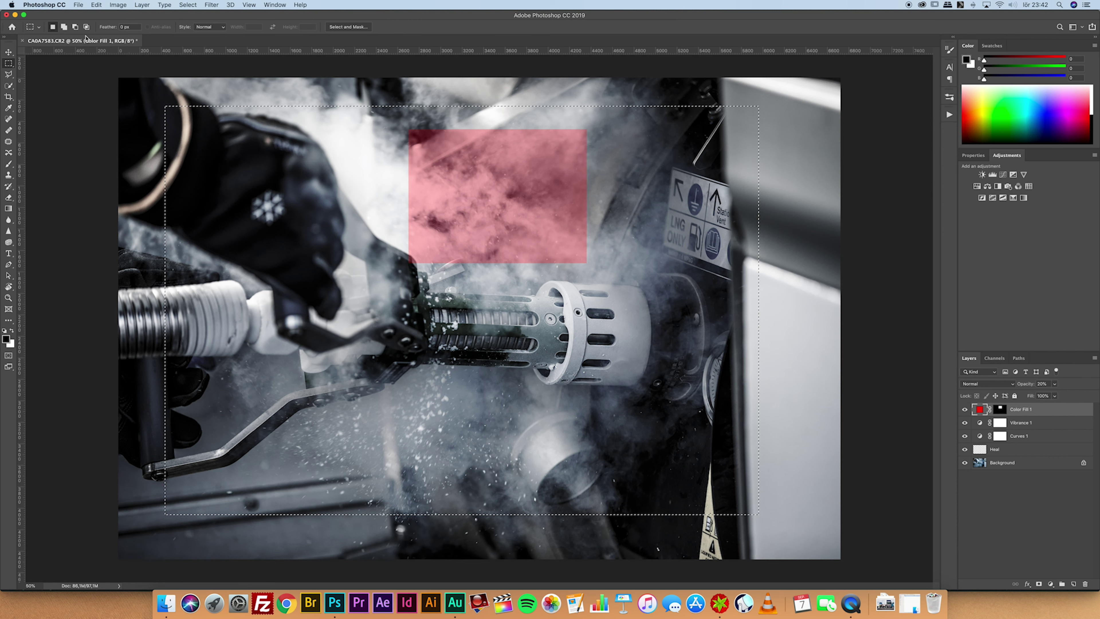
left_click(117, 5)
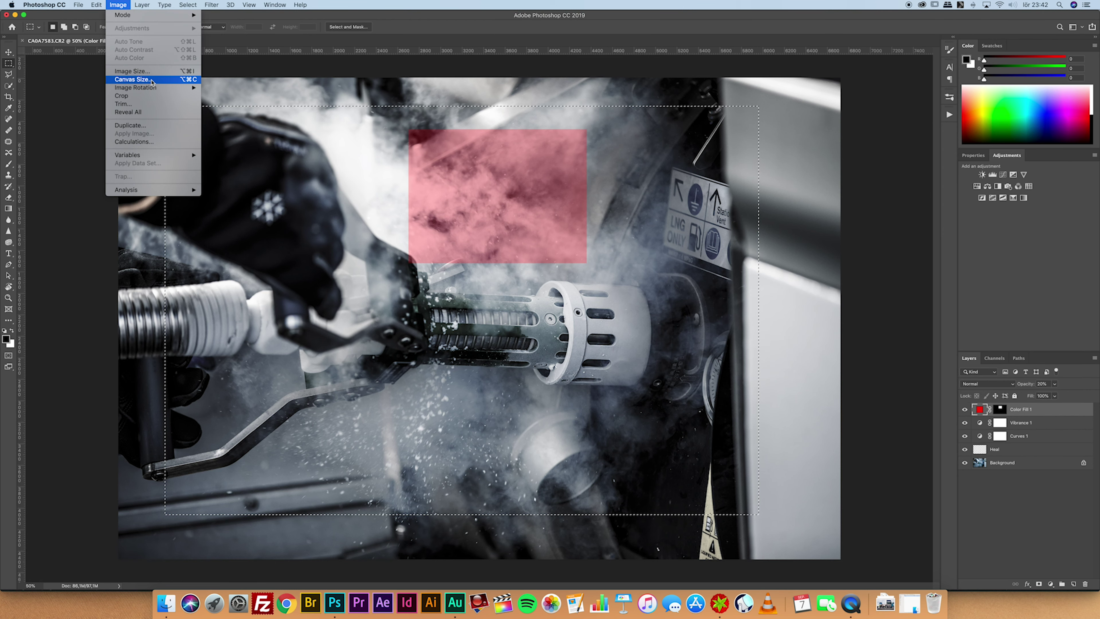
left_click(150, 100)
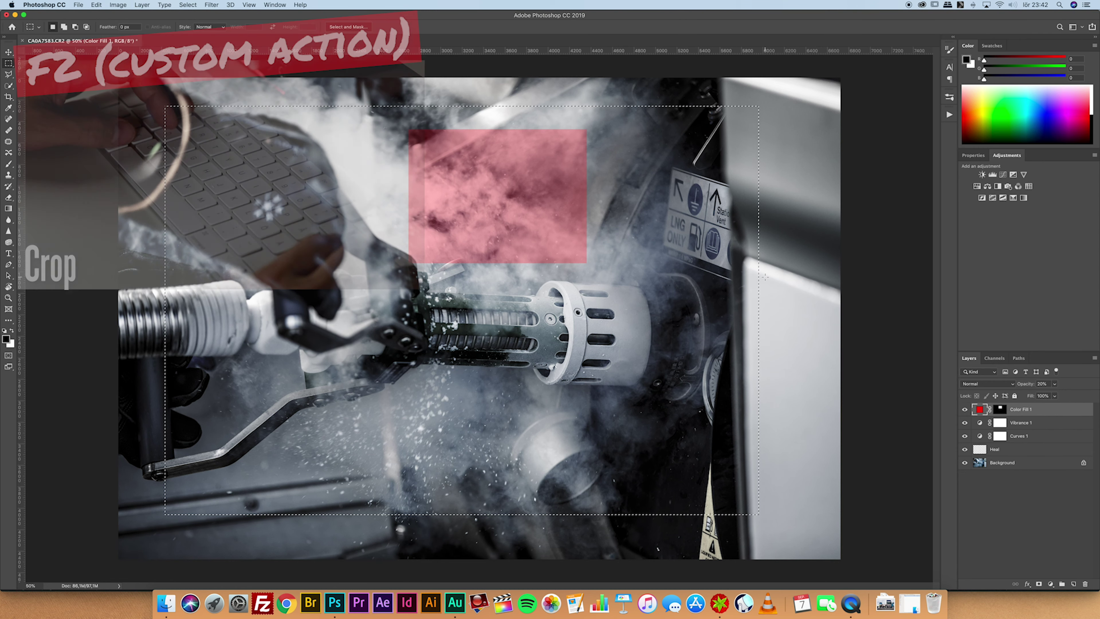
key("F2")
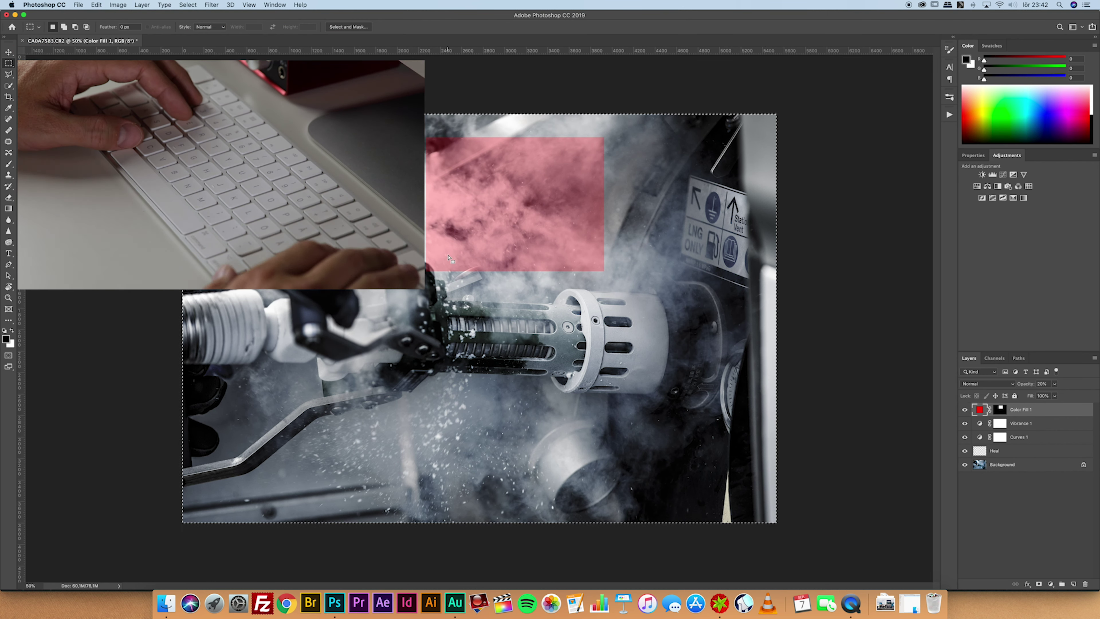
- Flatten the cropped image, and step back and forth through the history of the flatten and crop
key("F3")
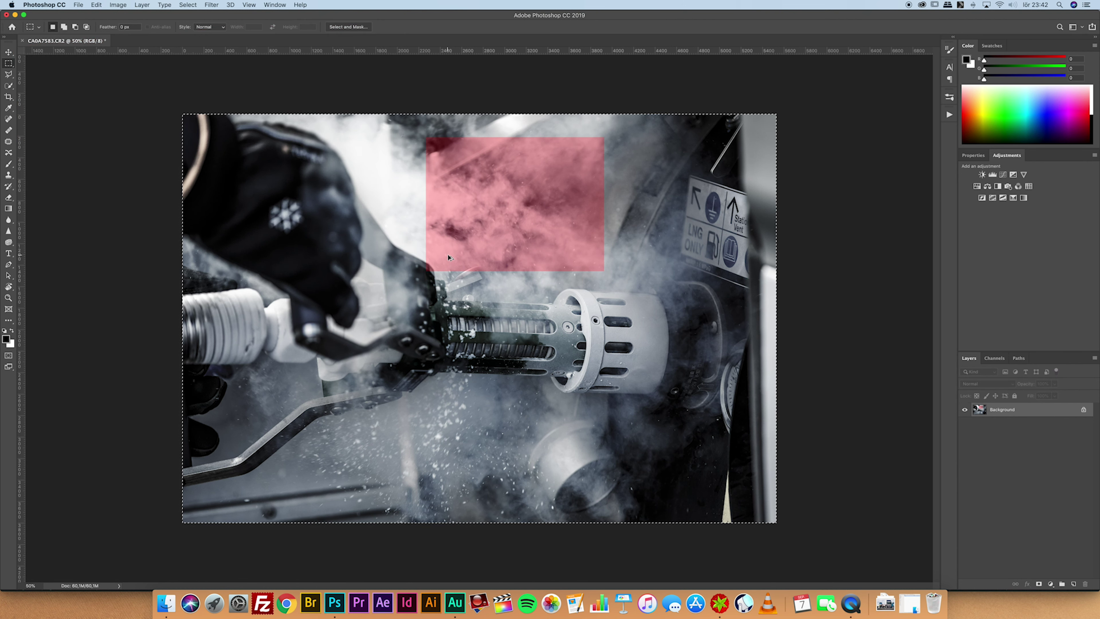
key("super+z")
key("super+z")
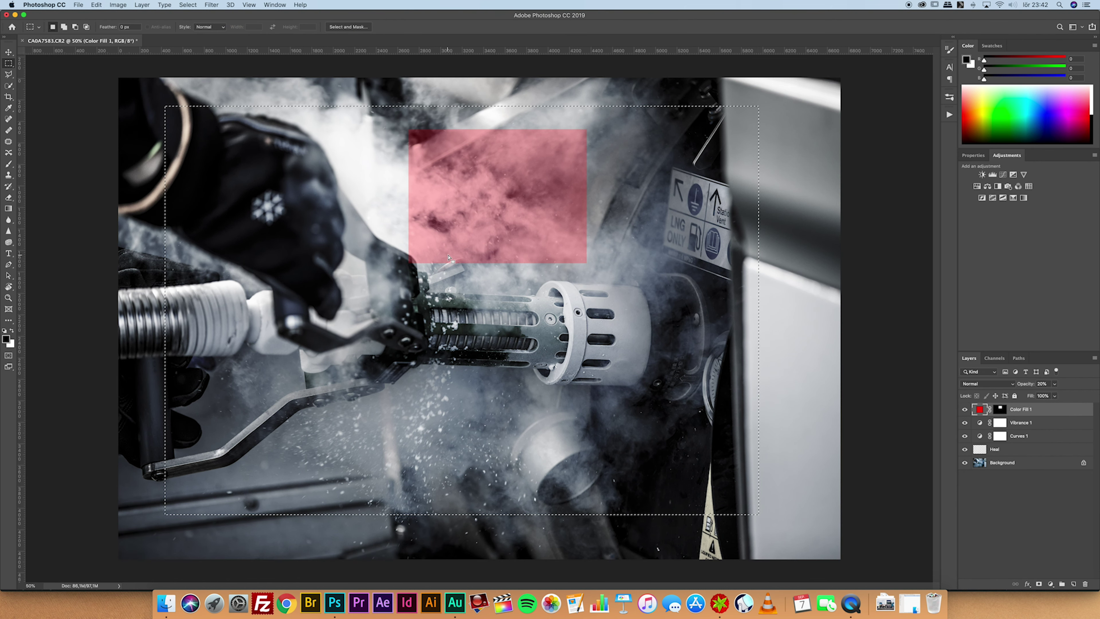
key("super+z")
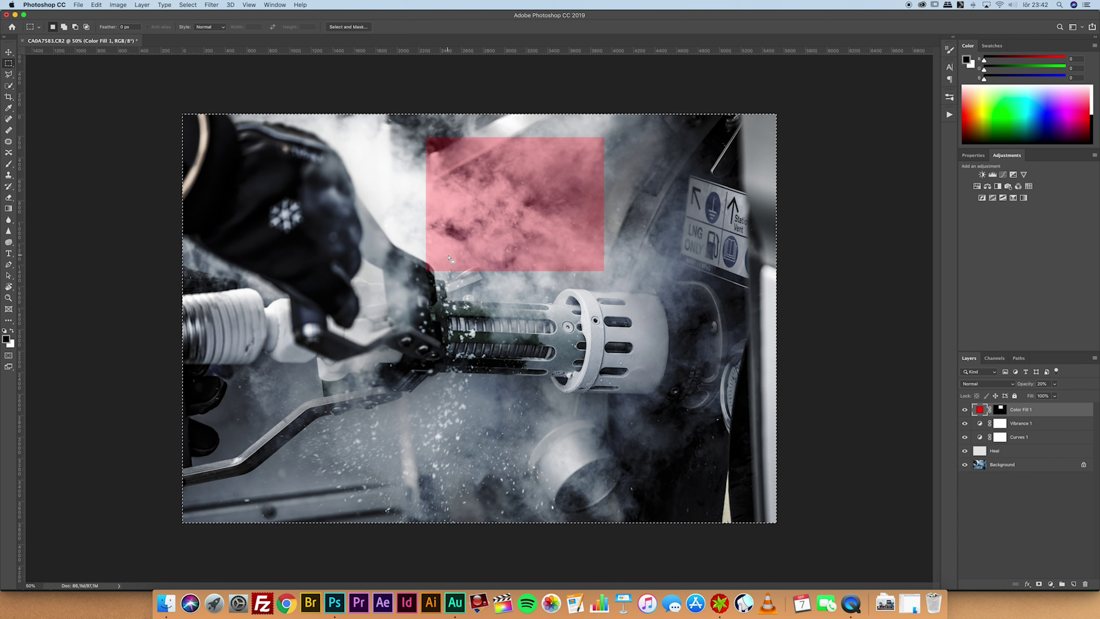
key("super+shift+z")
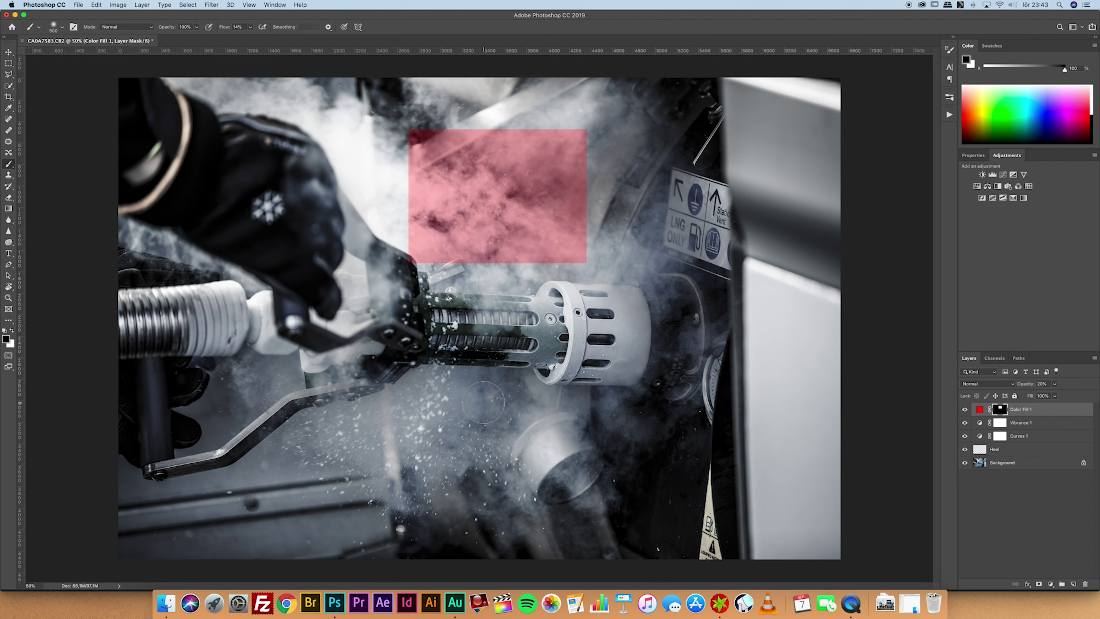
- Enlarge the brush until its outline is wider than the red rectangle
key("greater")
key("greater")
key("greater")
key("greater")
key("greater")
key("greater")
key("greater")
key("greater")
key("greater")
key("greater")
key("greater")
key("greater")
key("greater")
key("greater")
key("greater")
key("greater")
key("greater")
key("greater")
key("greater")
key("greater")
key("greater")
key("greater")
key("greater")
key("greater")
key("greater")
key("greater")
key("greater")
key("greater")
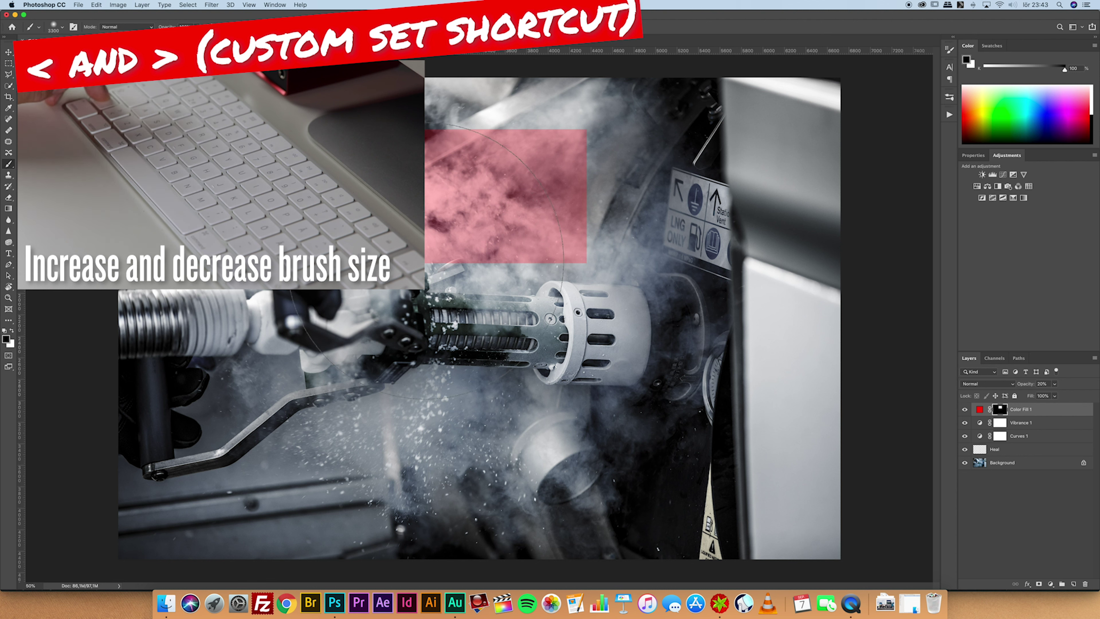
- Shrink the brush back to a small outline, much narrower than the red rectangle
key("less")
key("less")
key("less")
key("less")
key("less")
key("less")
key("less")
key("less")
key("less")
key("less")
key("less")
key("less")
key("less")
key("less")
key("less")
key("less")
key("less")
key("less")
key("less")
key("less")
key("less")
key("less")
key("less")
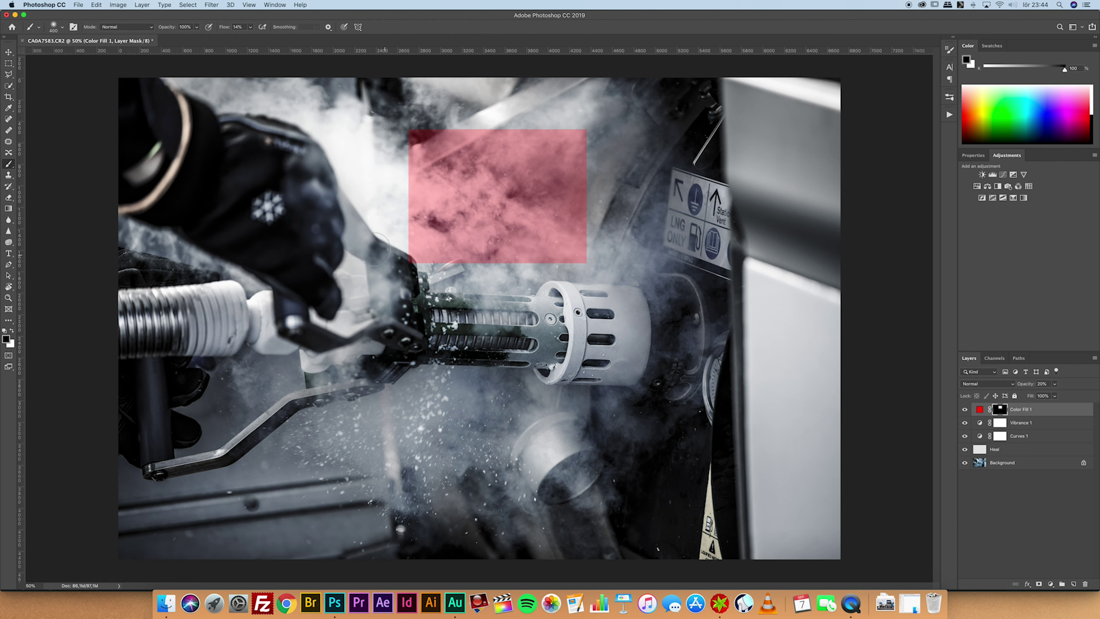
- Examine the shortcuts assigned to Decrease Brush Size and Increase Brush Size in the tool keyboard shortcut settings, and cancel out
left_click(98, 6)
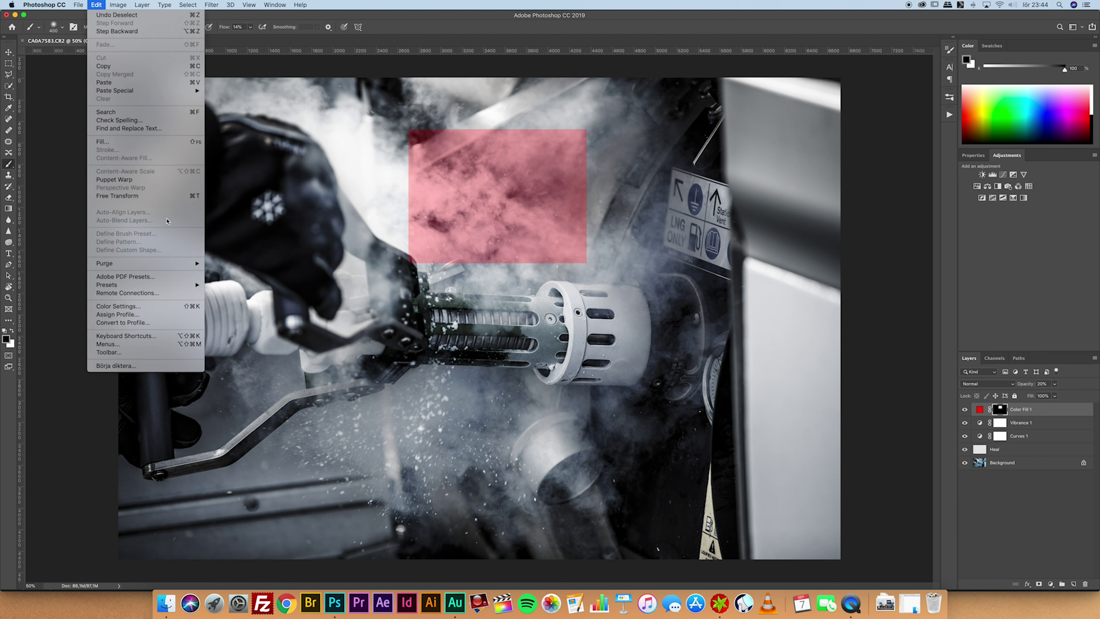
left_click(170, 335)
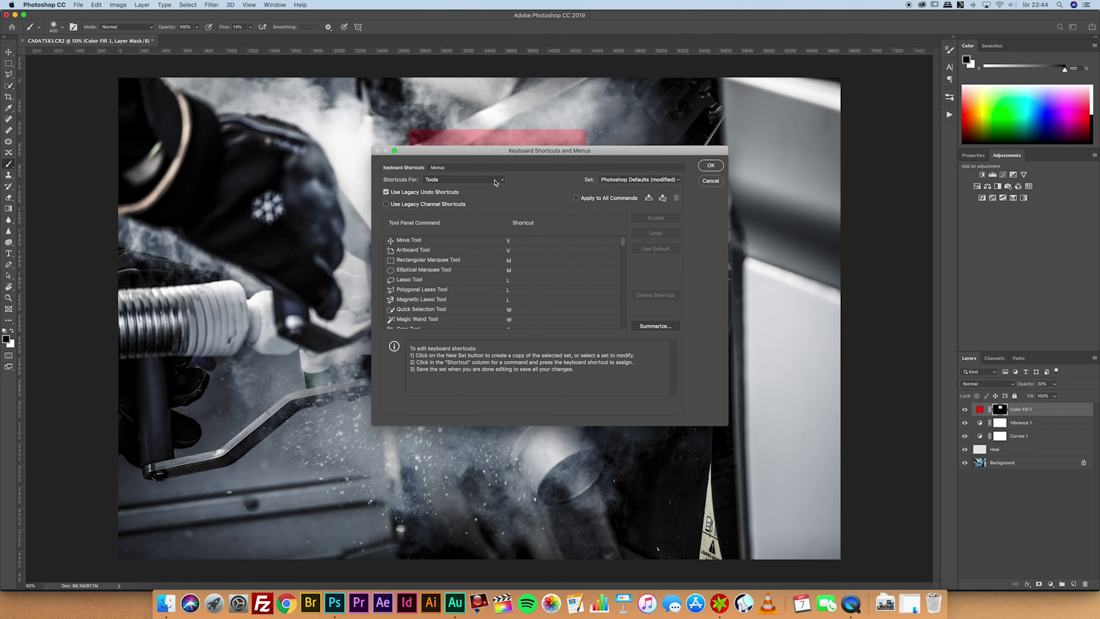
left_click(455, 184)
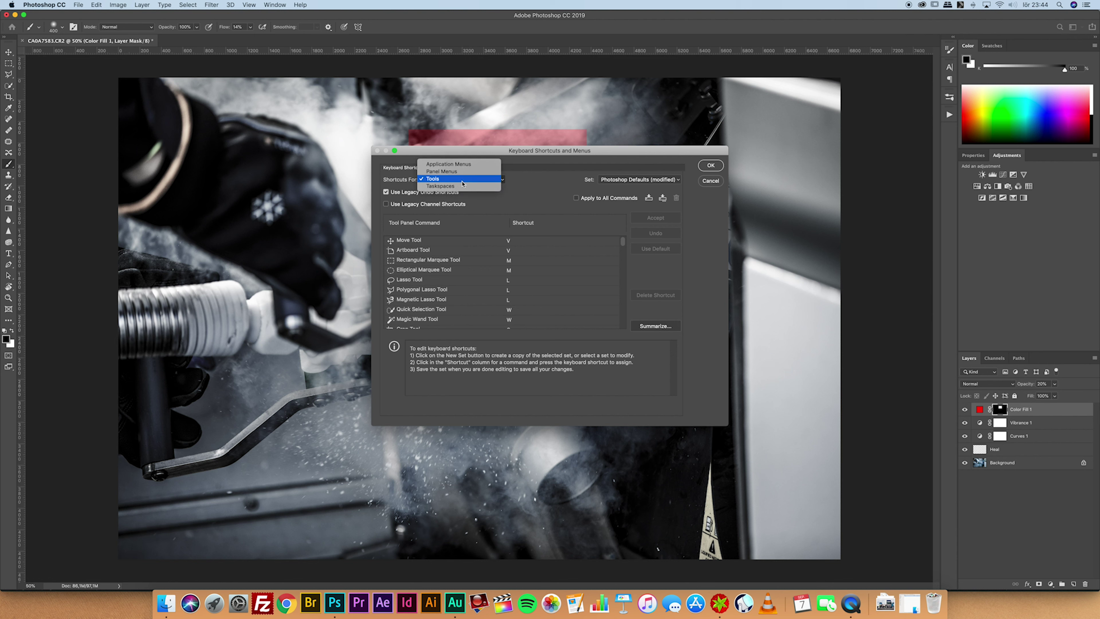
left_click(462, 180)
left_click_drag(622, 245, 622, 331)
scroll(519, 303, "up", 5)
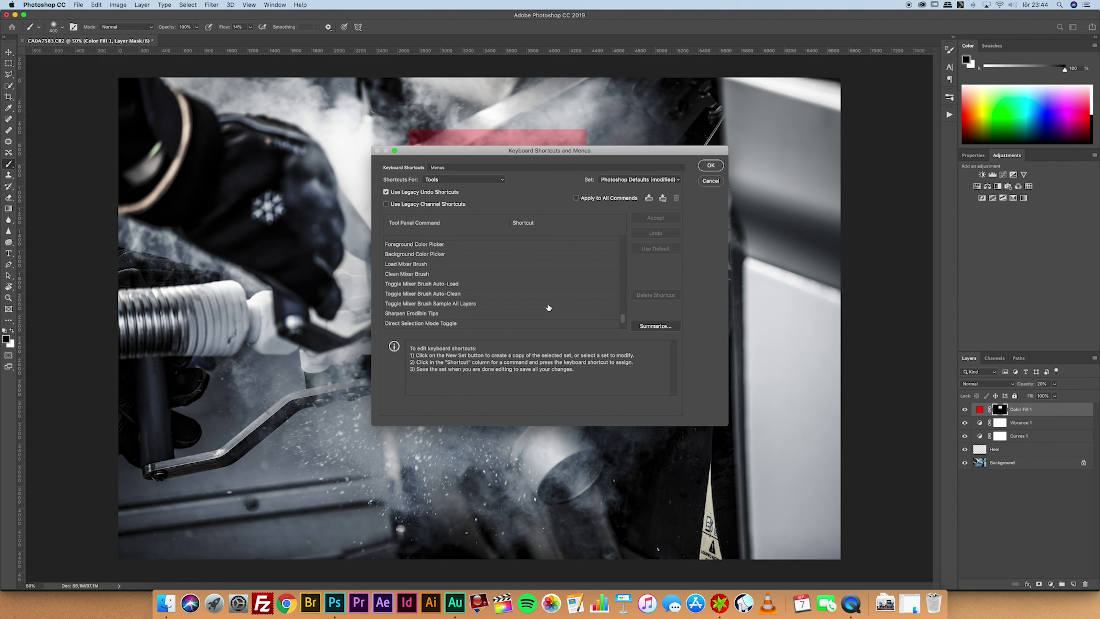
left_click(472, 285)
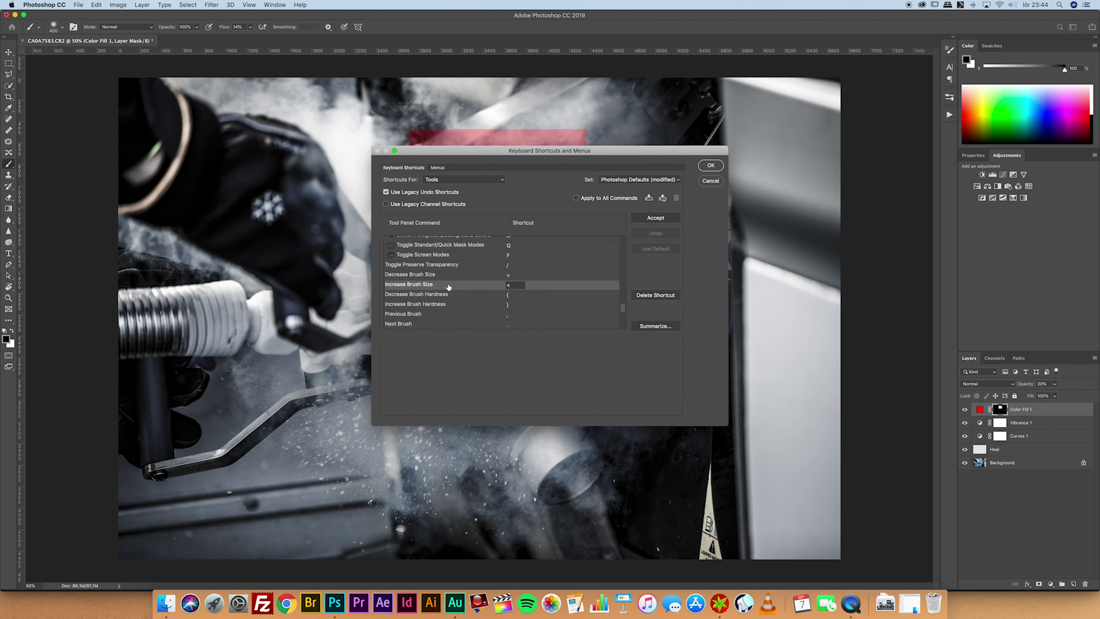
left_click(452, 275)
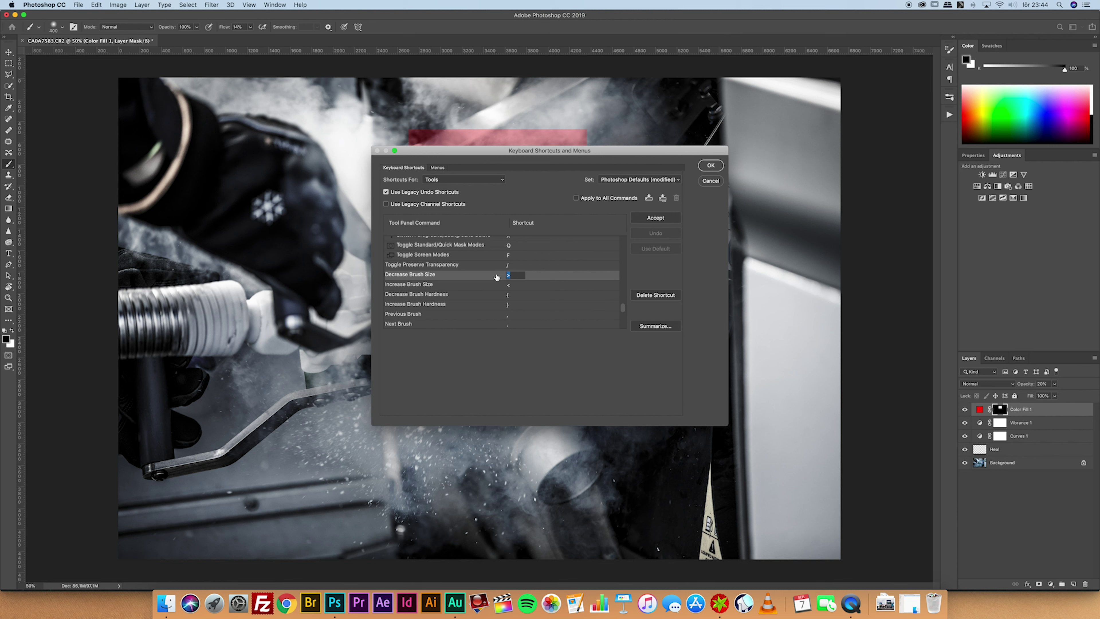
left_click(498, 287)
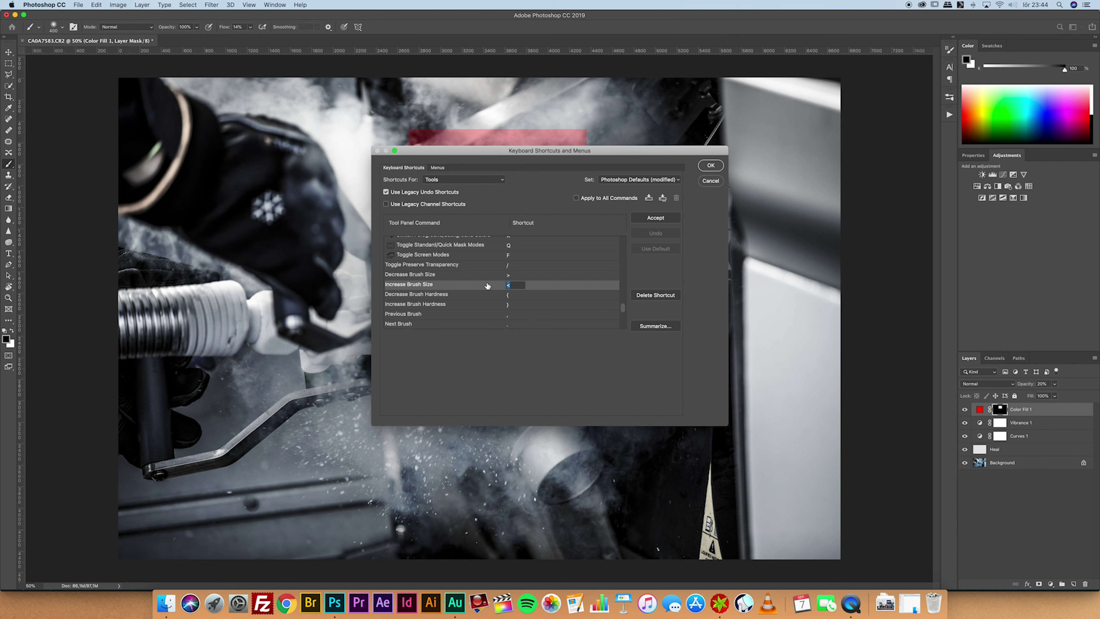
left_click(511, 277)
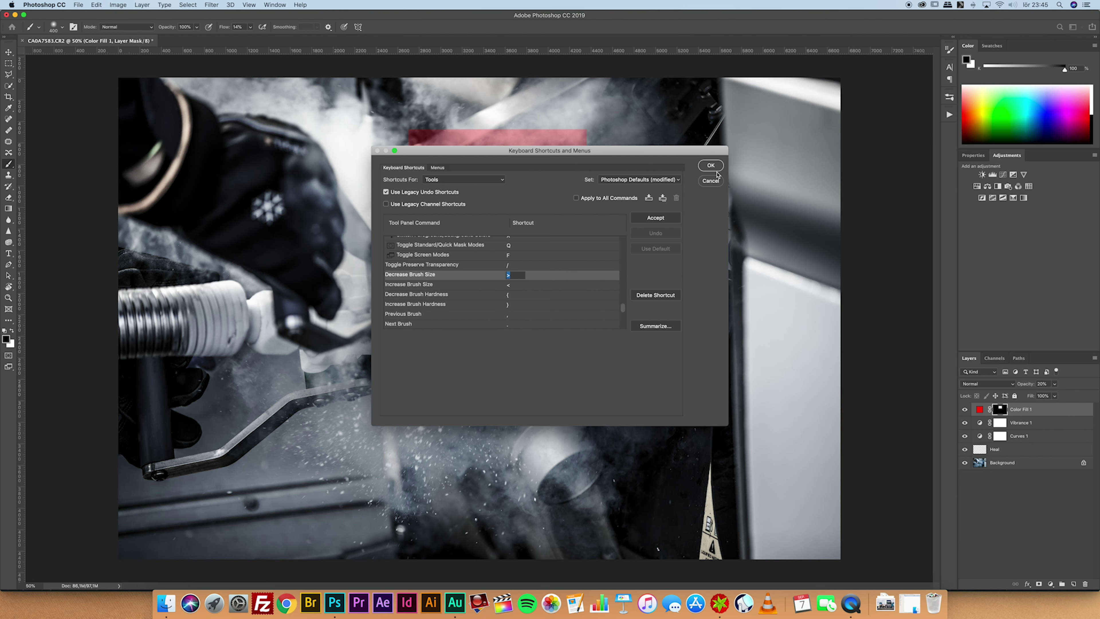
key("Return")
left_click(710, 181)
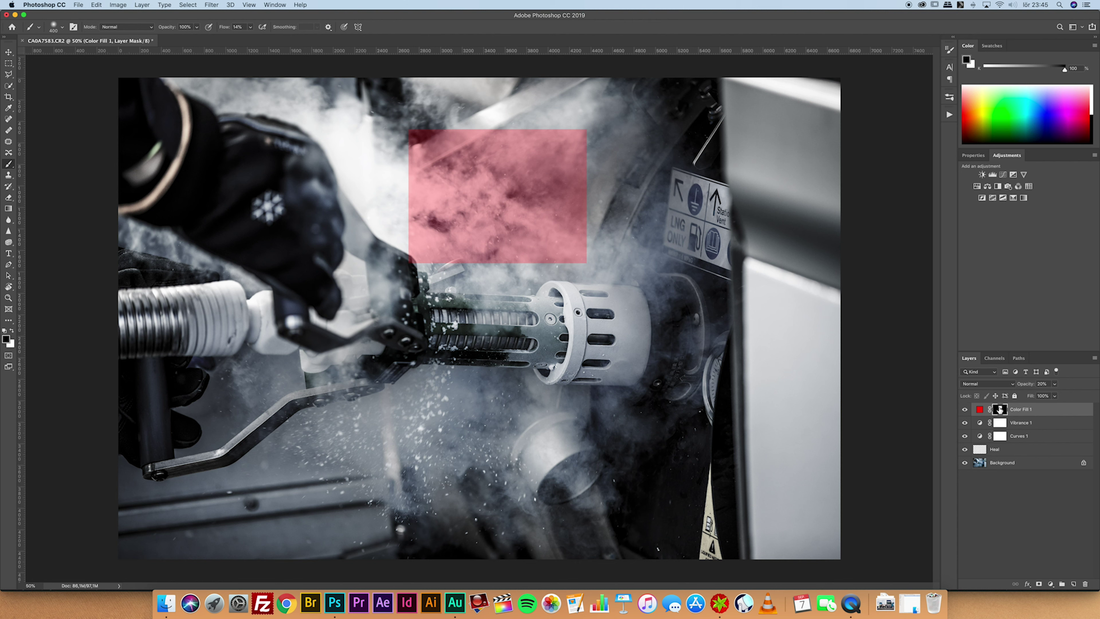
- Swap the foreground colour to white and paint on the Color Fill 1 mask over the smoke and the glove's upper edge
key("bracketleft")
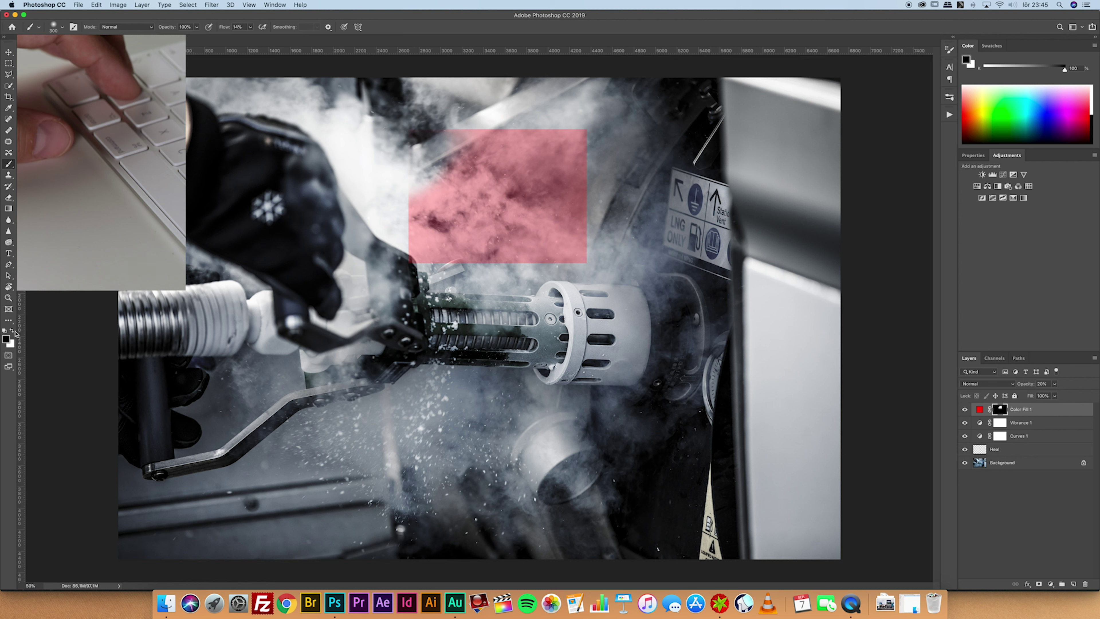
key("x")
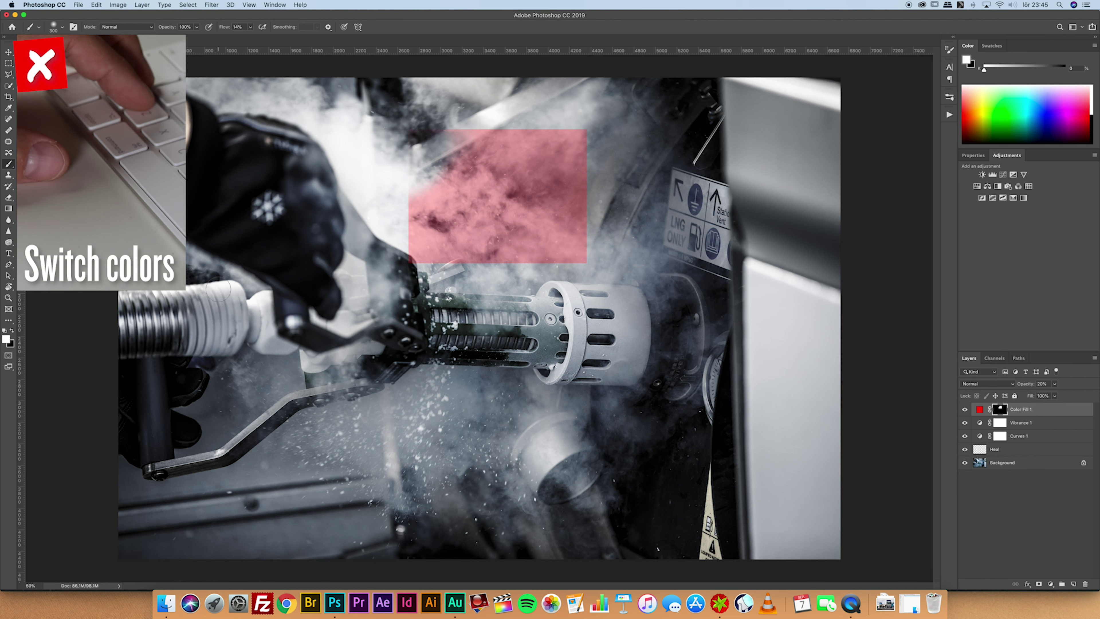
mouse_move(405, 169)
left_mouse_down()
mouse_move(342, 152)
mouse_move(365, 141)
mouse_move(278, 181)
left_mouse_up()
mouse_move(330, 130)
left_mouse_down()
mouse_move(342, 135)
mouse_move(279, 154)
left_mouse_up()
- Enlarge the brush and paint the red fill broadly over the glove and the surrounding smoke on the Color Fill 1 mask
key("bracketright")
key("bracketright")
key("bracketright")
key("bracketright")
key("bracketright")
key("bracketright")
key("bracketright")
key("bracketright")
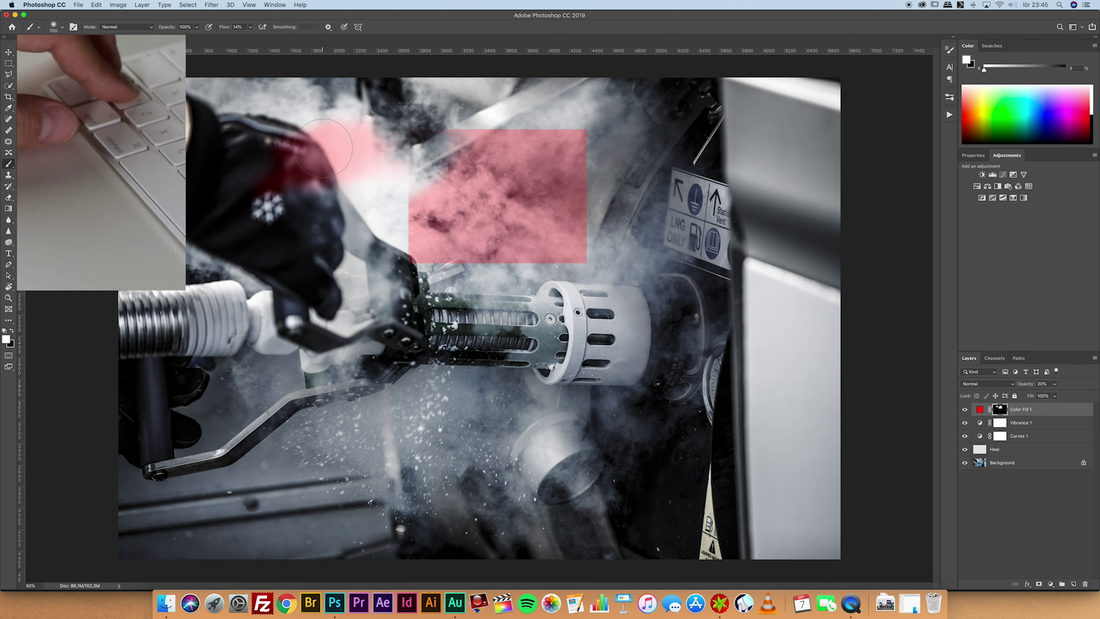
mouse_move(341, 157)
left_mouse_down()
mouse_move(372, 127)
mouse_move(306, 161)
mouse_move(294, 220)
mouse_move(368, 151)
left_mouse_up()
- Shrink the brush and extend the red fill through the smoke to the red rectangle's left edge
key("bracketleft")
key("bracketleft")
key("bracketleft")
key("bracketleft")
key("bracketleft")
key("bracketleft")
key("bracketleft")
key("bracketleft")
key("bracketleft")
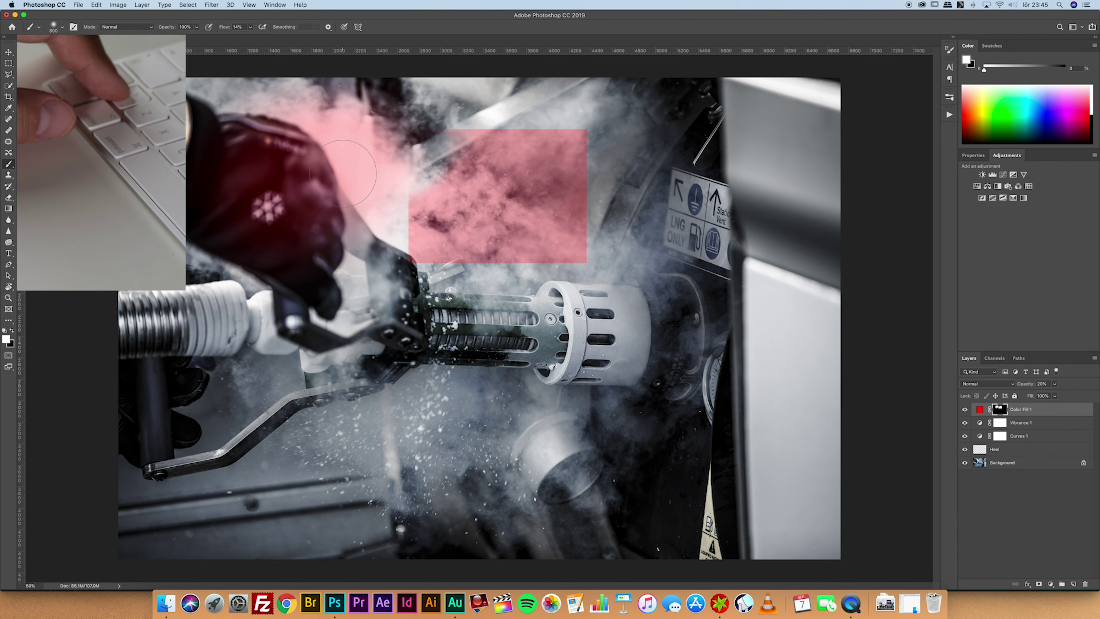
key("bracketleft")
key("bracketleft")
key("bracketleft")
key("bracketleft")
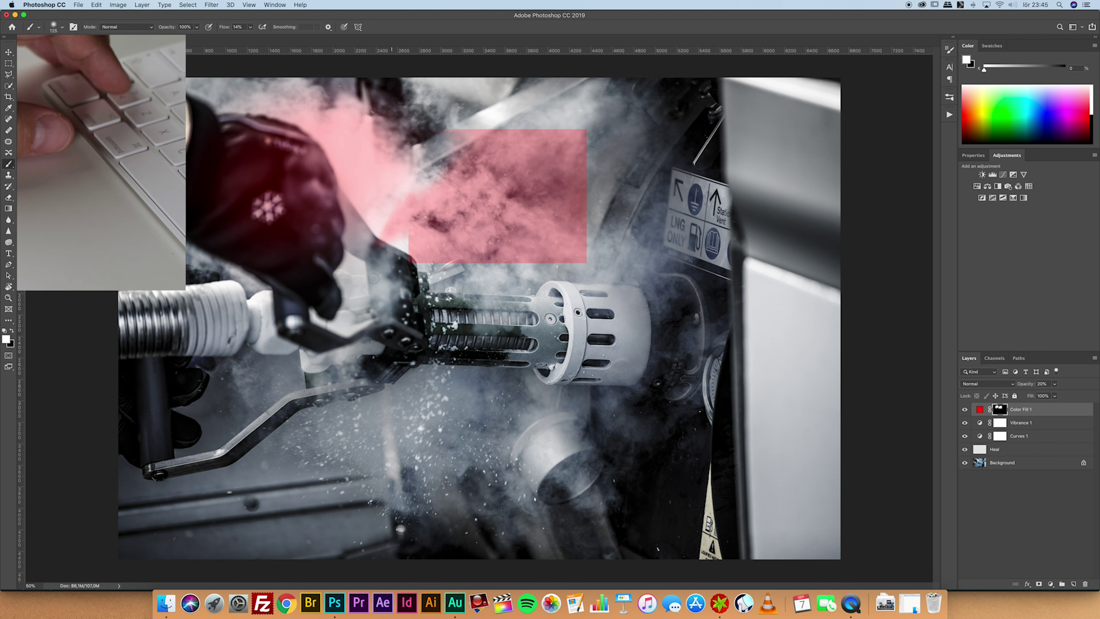
- Set a medium brush size and paint the red fill onto the end of the ribbed hose below the glove
key("bracketright")
key("bracketright")
key("bracketright")
key("bracketright")
key("bracketright")
key("bracketright")
left_click(243, 323)
mouse_move(244, 322)
left_mouse_down()
mouse_move(266, 319)
mouse_move(246, 326)
left_mouse_up()
- Enlarge the brush further and spread the red fill over the whole ribbed hose and the area around it
key("bracketright")
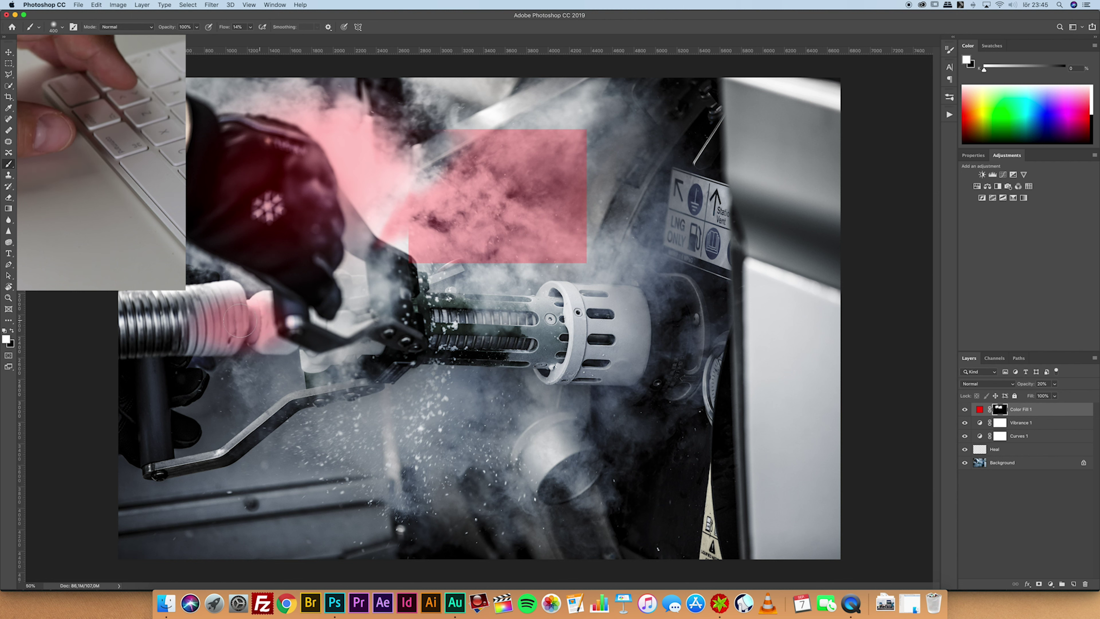
key("bracketright")
key("bracketright")
key("bracketright")
key("bracketright")
key("bracketright")
key("bracketright")
key("bracketright")
key("bracketright")
key("bracketright")
mouse_move(243, 314)
left_mouse_down()
mouse_move(260, 304)
mouse_move(242, 323)
left_mouse_up()
- Shrink the brush and paint the red fill along the upper part of the coupling's white ring, adjusting the brush size
key("bracketleft")
key("bracketleft")
key("bracketleft")
key("bracketleft")
key("bracketleft")
key("bracketleft")
key("bracketleft")
key("bracketleft")
key("bracketleft")
key("bracketleft")
key("bracketleft")
key("bracketleft")
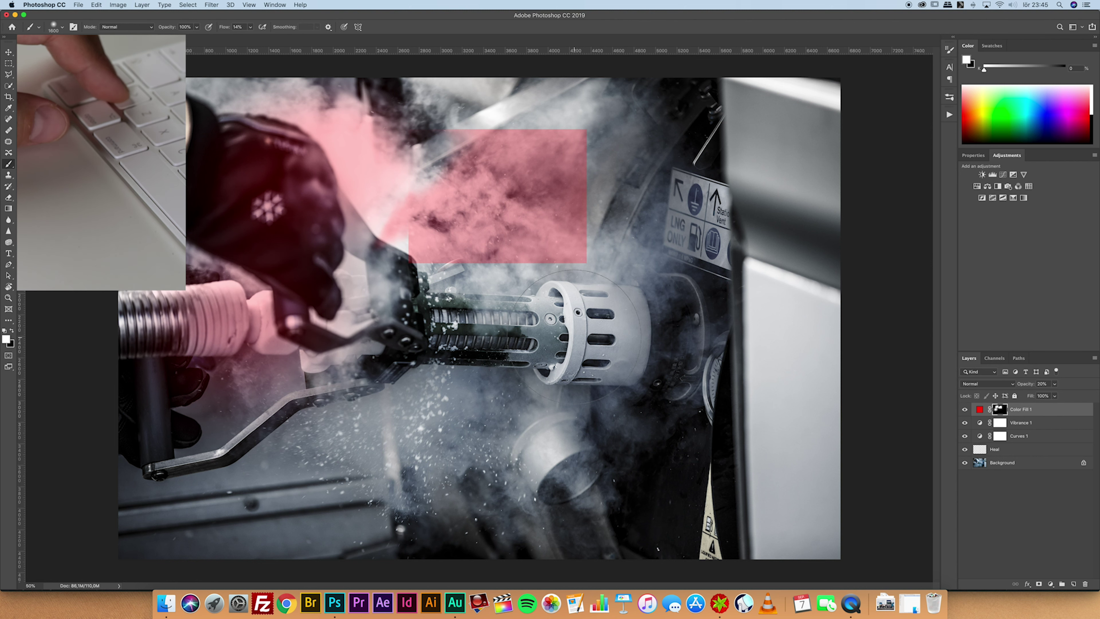
key("bracketleft")
key("bracketleft")
key("bracketleft")
key("bracketleft")
key("bracketleft")
key("bracketleft")
key("bracketleft")
key("bracketleft")
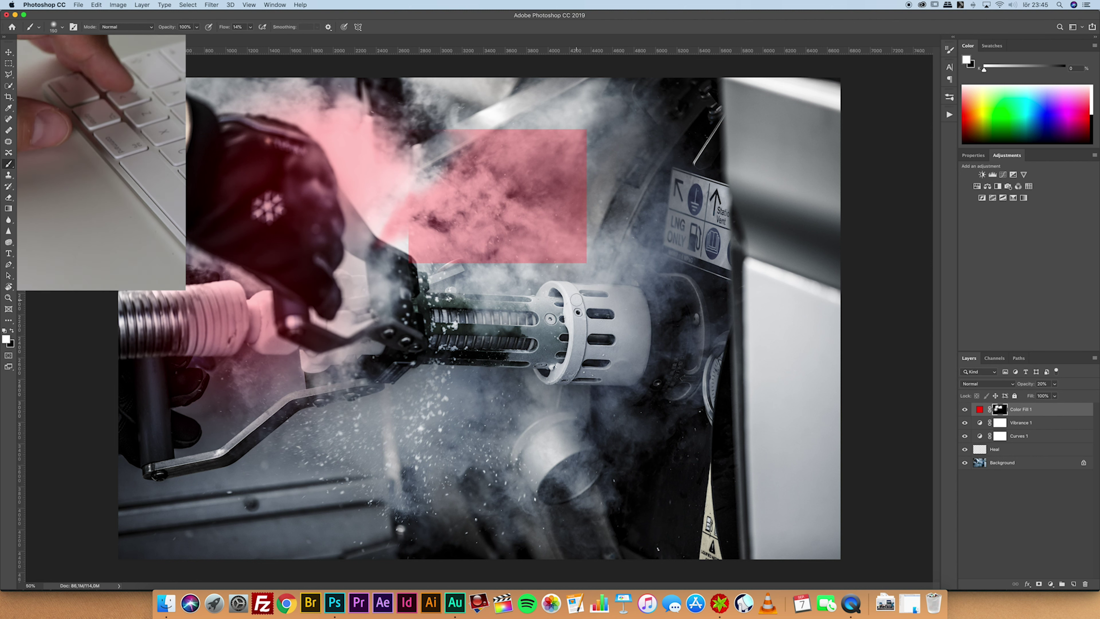
left_click_drag(578, 301, 571, 290)
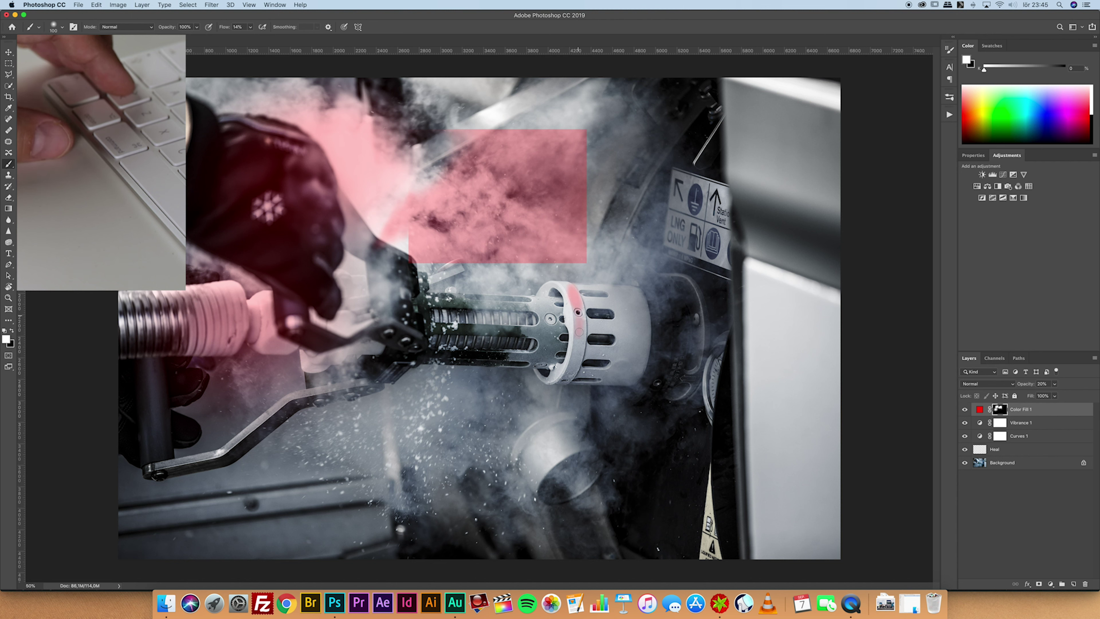
key("bracketright")
key("bracketright")
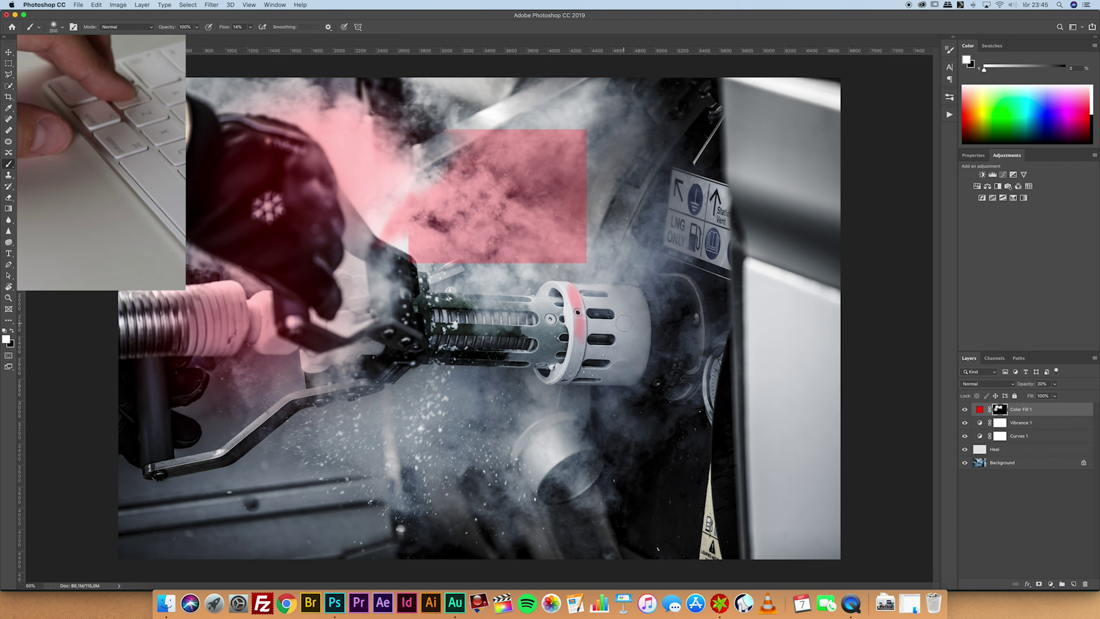
- Enlarge the brush and paint the red fill over the outer end of the coupling's slotted white cylinder
key("bracketright")
key("bracketright")
key("bracketright")
key("bracketright")
key("bracketright")
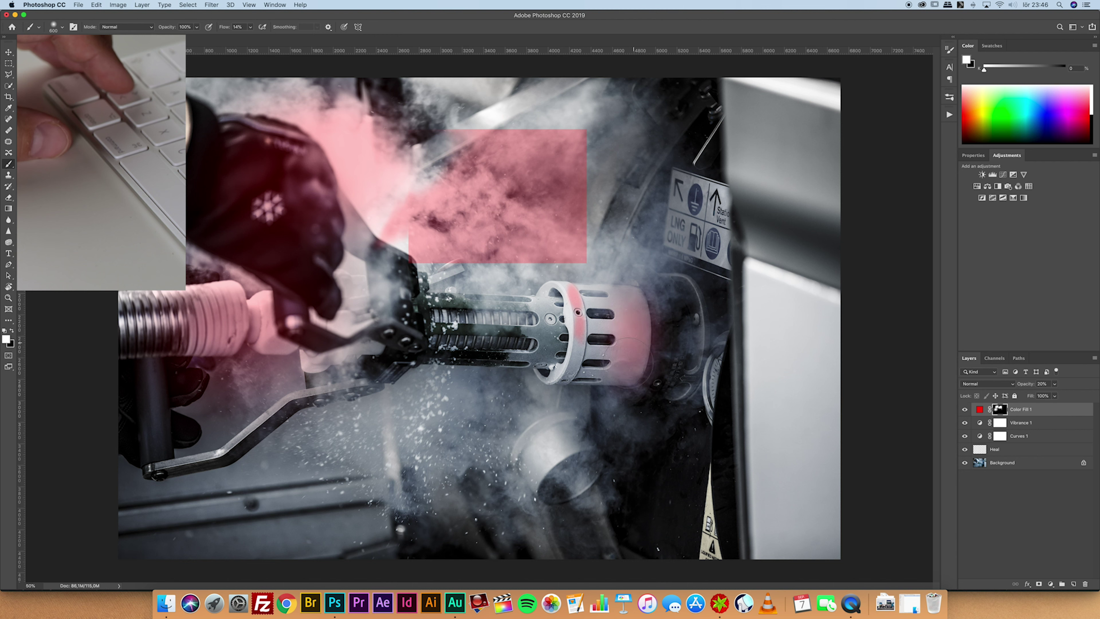
- Shrink the brush and extend the red fill down the lower part of the coupling's white ring
key("bracketleft")
key("bracketleft")
key("bracketleft")
key("bracketleft")
key("bracketleft")
key("bracketleft")
key("bracketleft")
key("bracketleft")
key("bracketleft")
key("bracketleft")
key("bracketleft")
key("bracketleft")
key("bracketleft")
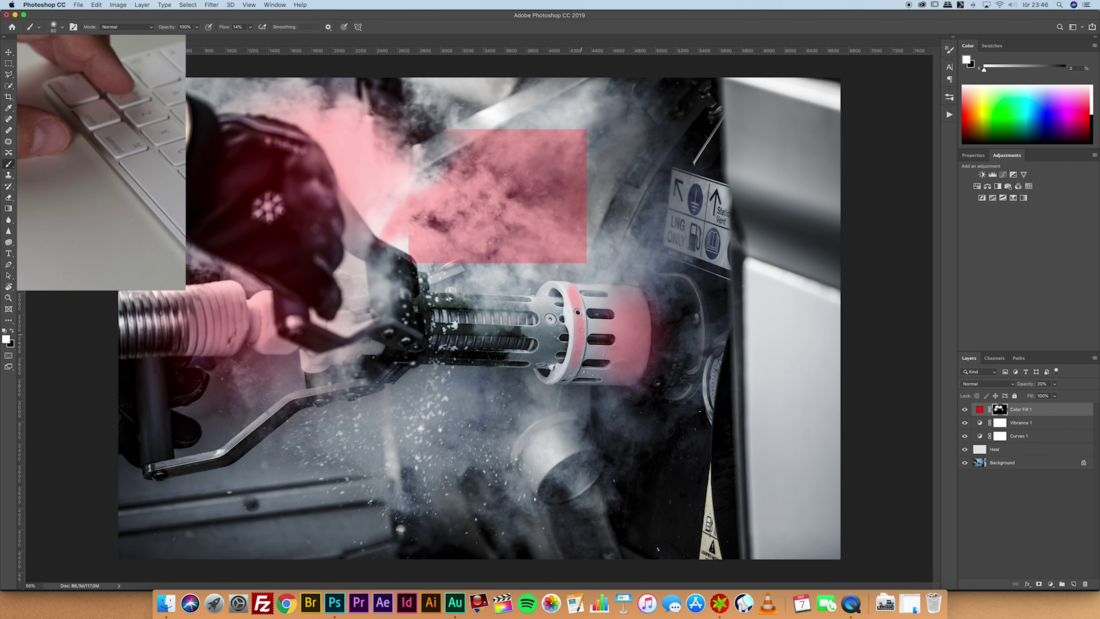
- Dab the red fill onto the small round screw beside the coupling's white ring and enlarge the brush again
key("bracketright")
key("bracketright")
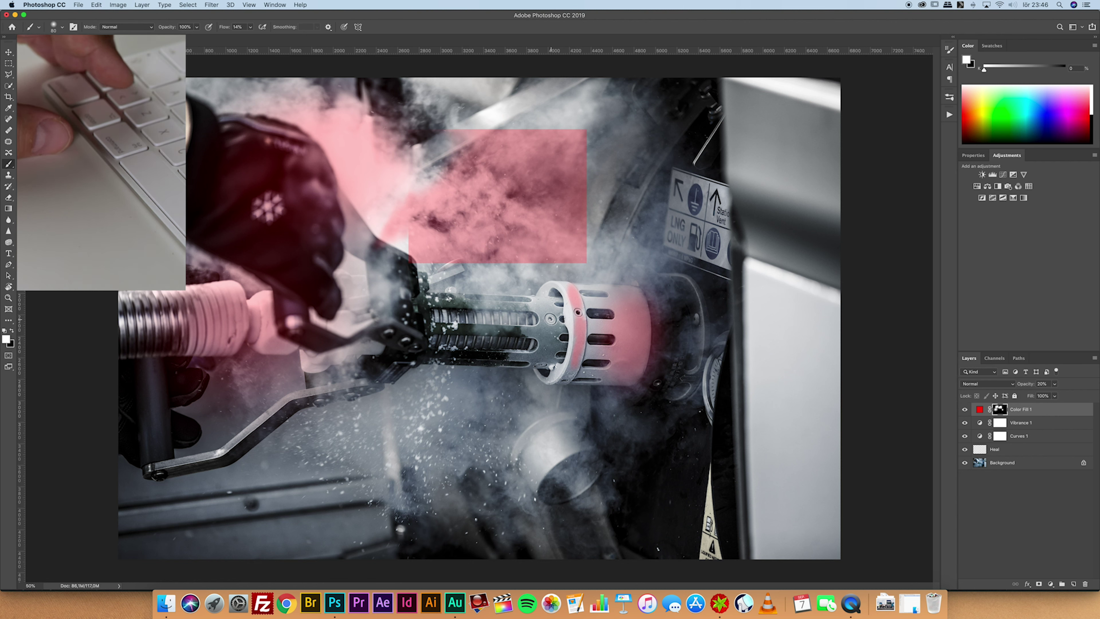
key("bracketright")
key("bracketright")
key("bracketright")
key("bracketright")
key("bracketright")
key("bracketright")
key("bracketright")
key("bracketright")
key("bracketright")
key("bracketright")
key("bracketright")
key("bracketright")
key("bracketright")
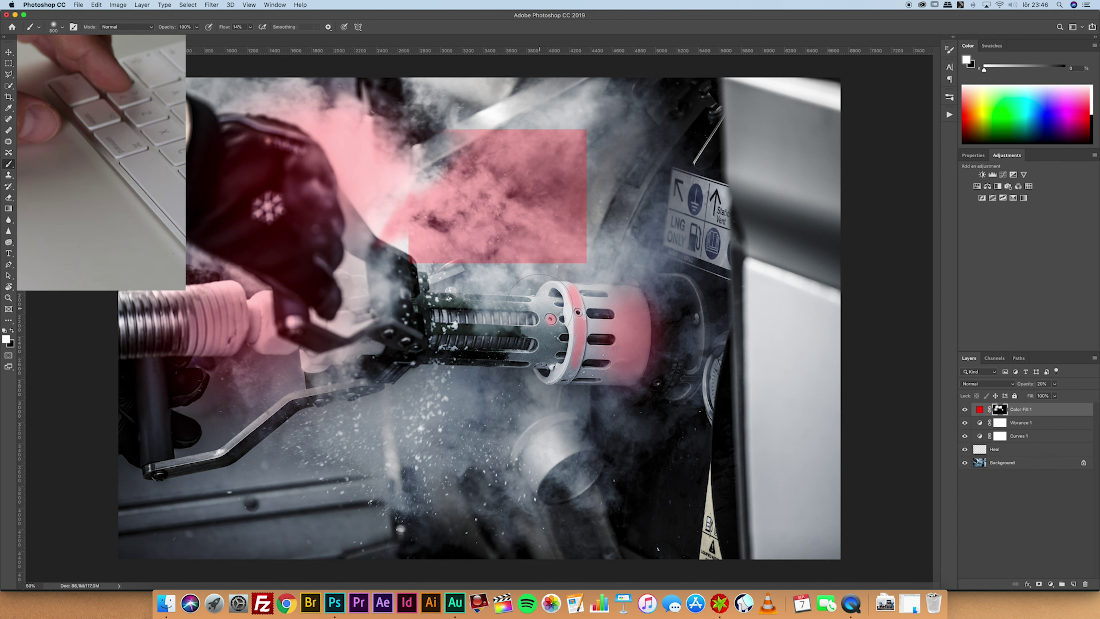
- Enlarge the brush to 1400 px and reduce it again without painting
key("bracketleft")
key("bracketleft")
key("bracketleft")
key("bracketleft")
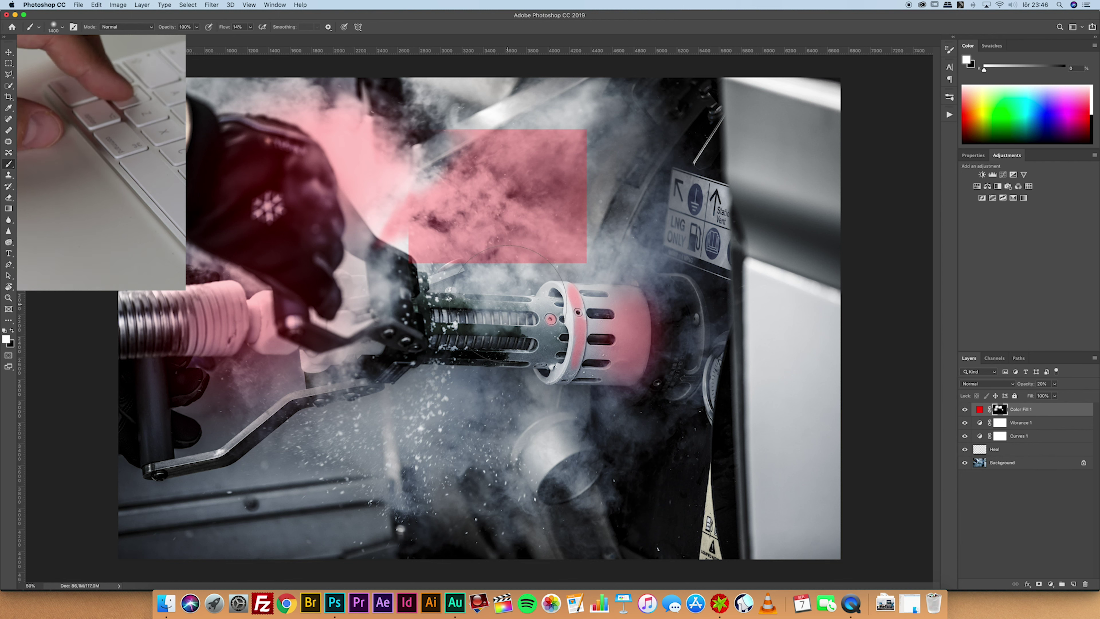
key("bracketright")
key("bracketright")
key("bracketright")
key("bracketright")
key("bracketright")
key("bracketright")
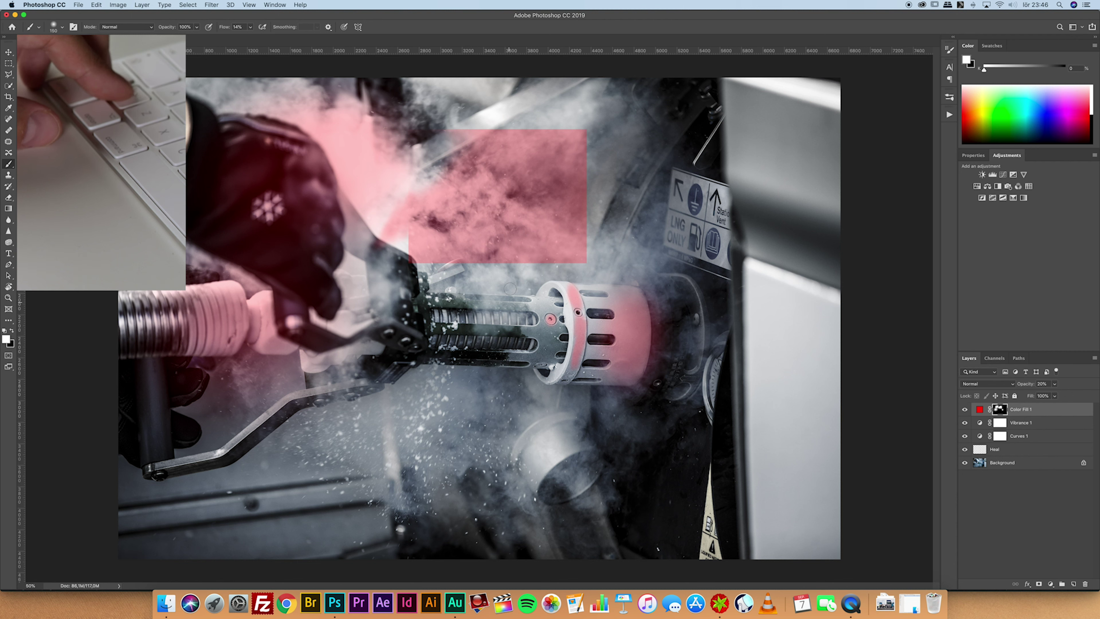